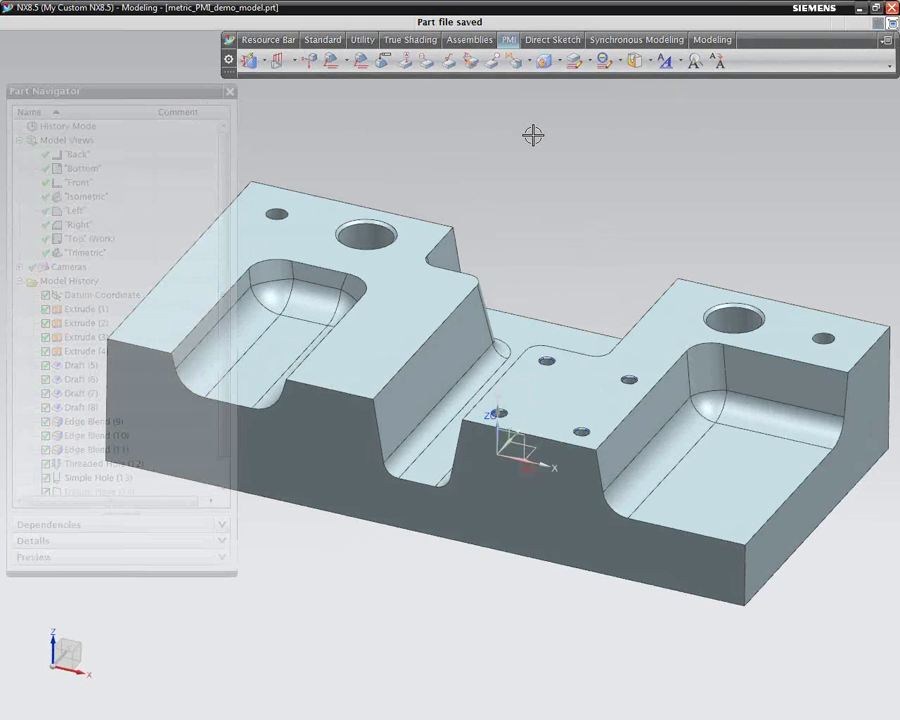
Step: Leave full-screen mode, maximize the application window and return to full screen
{"action": "left_click", "coordinate": [892, 25]}
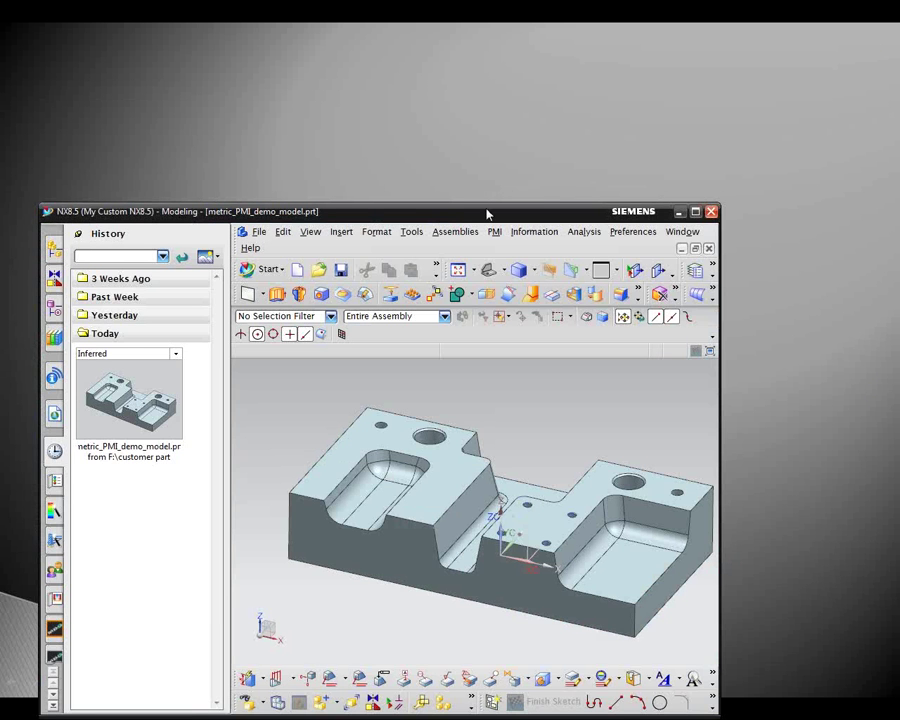
{"action": "left_click_drag", "start_coordinate": [487, 214], "coordinate": [518, 3]}
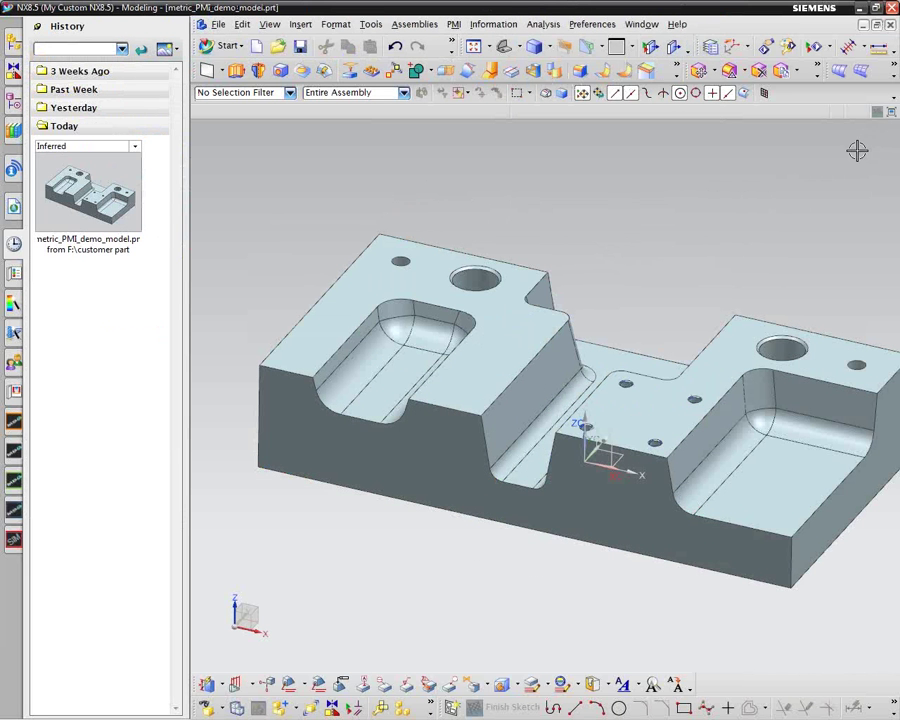
{"action": "left_click", "coordinate": [892, 114]}
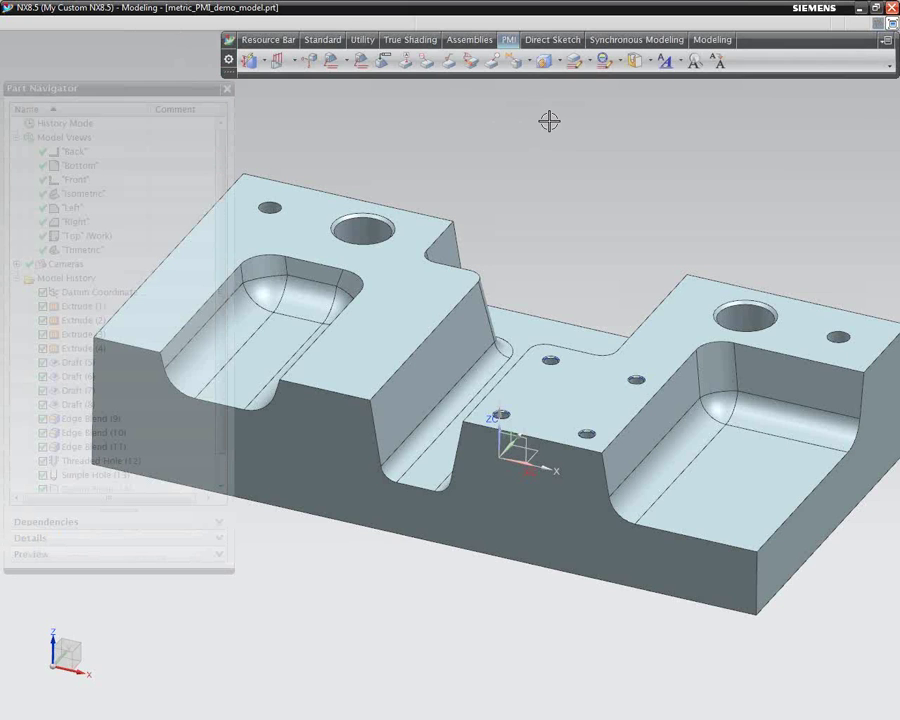
Step: Examine the model alternately in the trimetric and isometric orientations
{"action": "key", "text": "Home"}
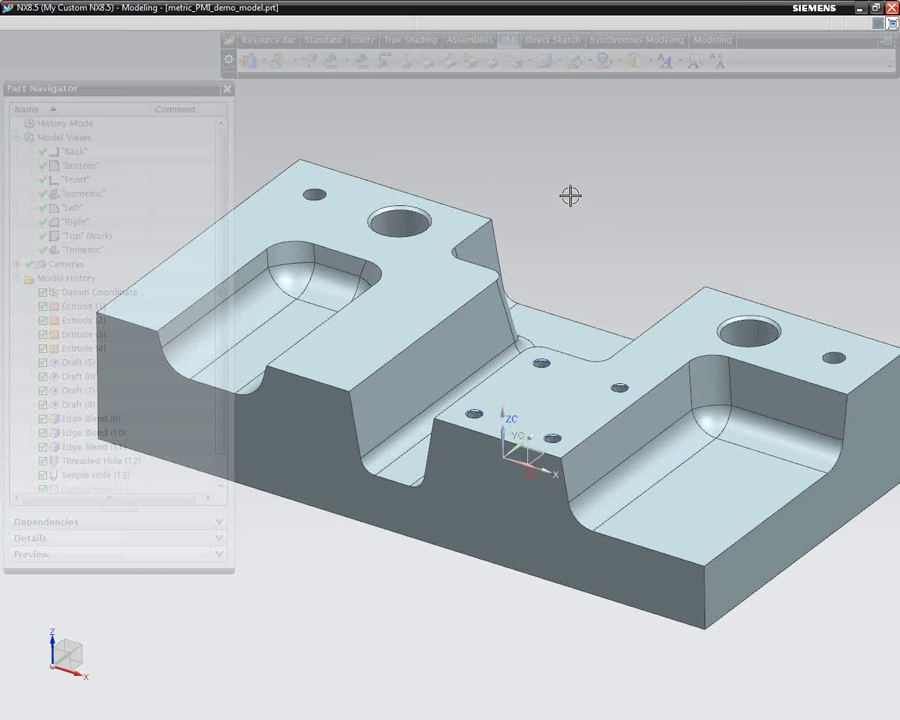
{"action": "key", "text": "End"}
{"action": "key", "text": "Home"}
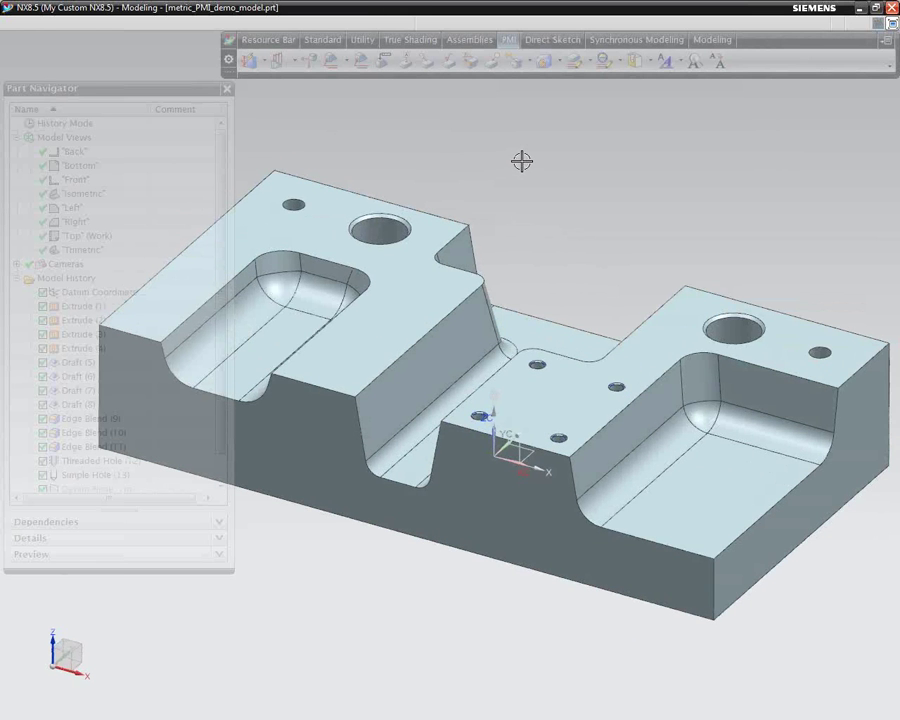
{"action": "key", "text": "End"}
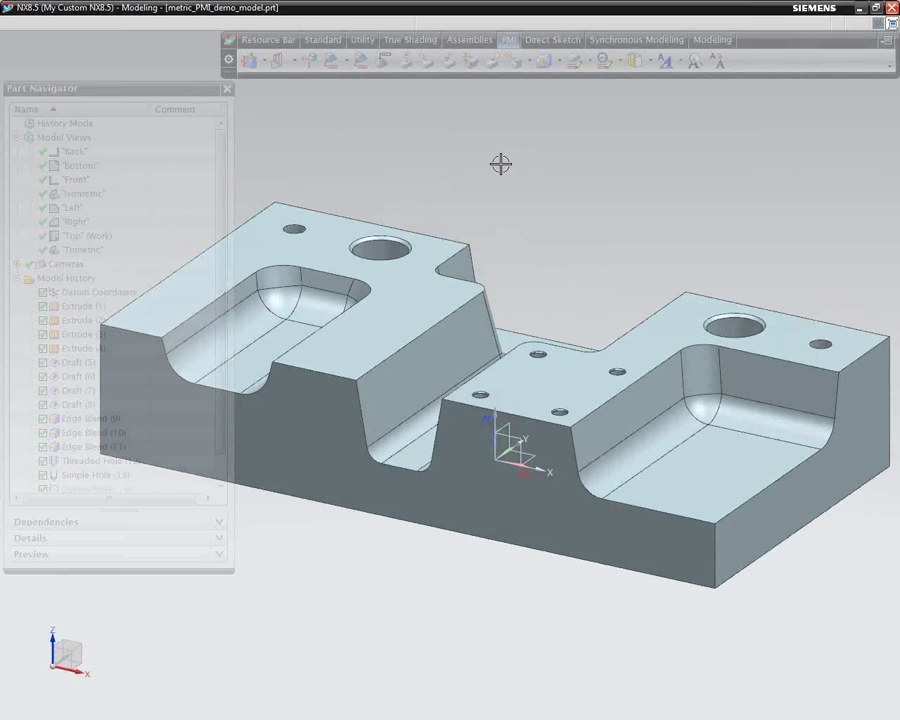
{"action": "key", "text": "Home"}
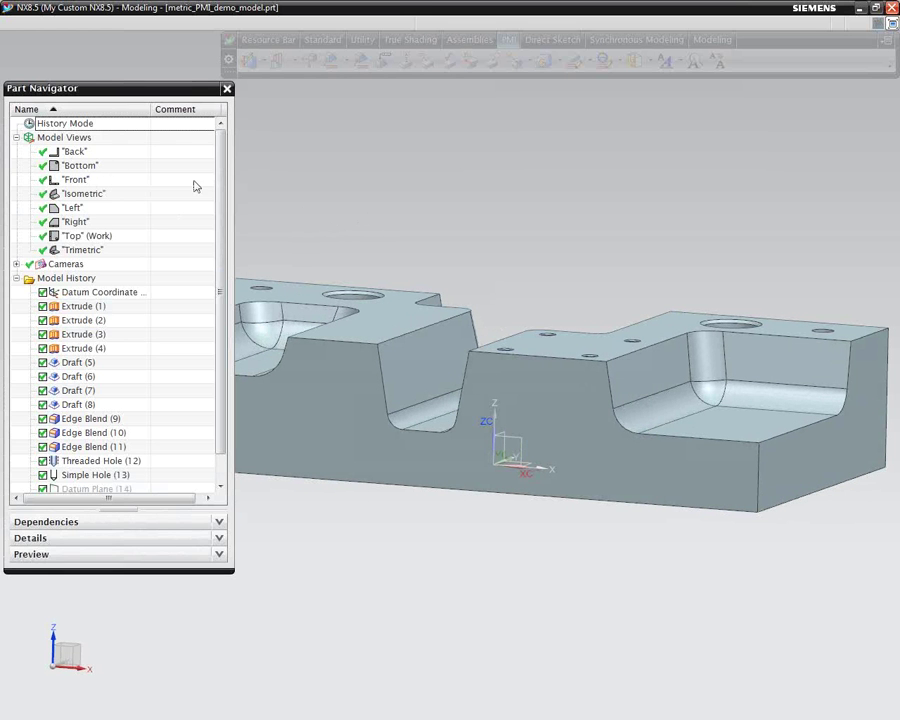
Step: Review the options available for the Top work view among the model views
{"action": "left_click", "coordinate": [81, 237]}
{"action": "right_click", "coordinate": [81, 237]}
{"action": "left_click", "coordinate": [100, 237]}
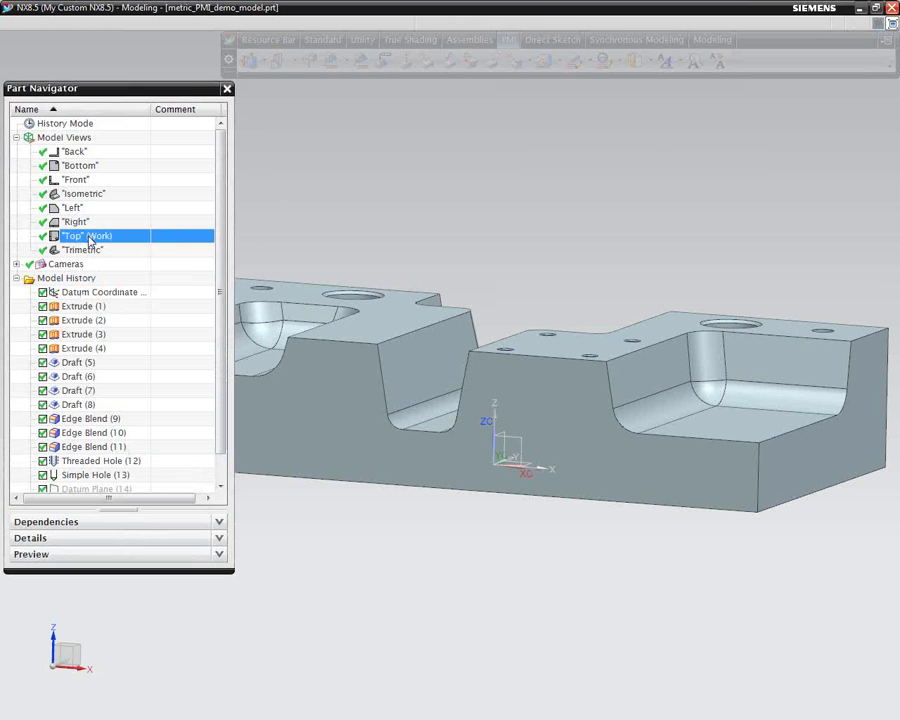
{"action": "right_click", "coordinate": [90, 237]}
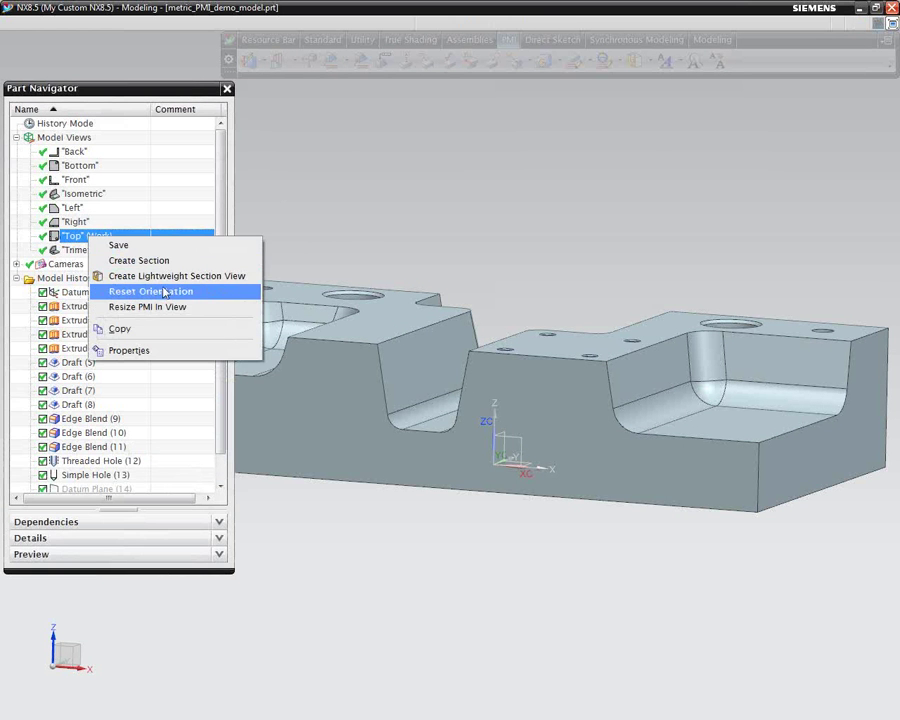
{"action": "left_click", "coordinate": [317, 231]}
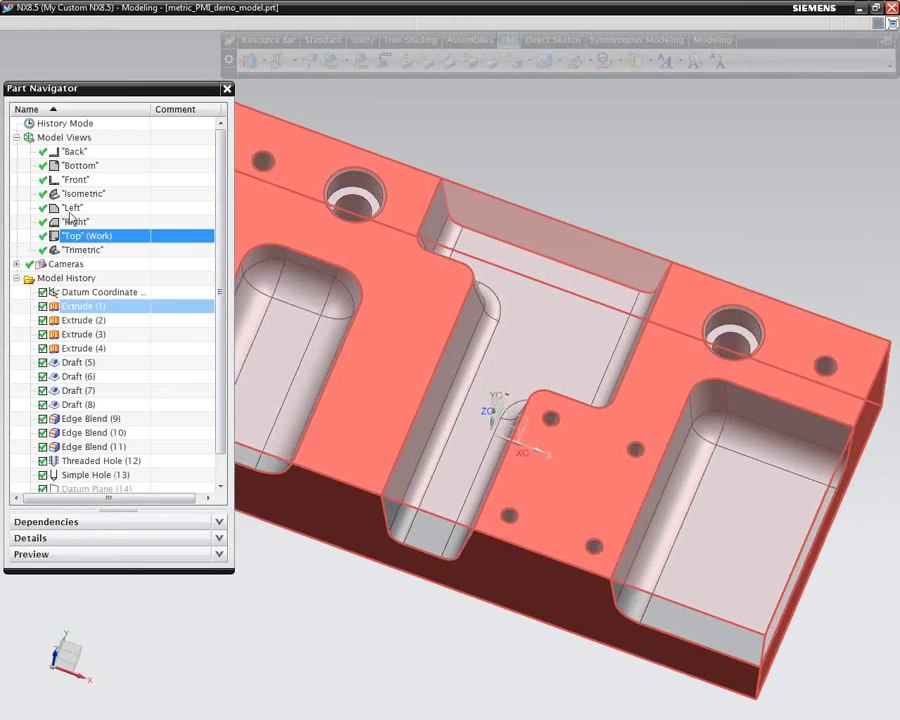
Step: Switch the work view to Front and back to Top
{"action": "left_click", "coordinate": [80, 180]}
{"action": "right_click", "coordinate": [84, 182]}
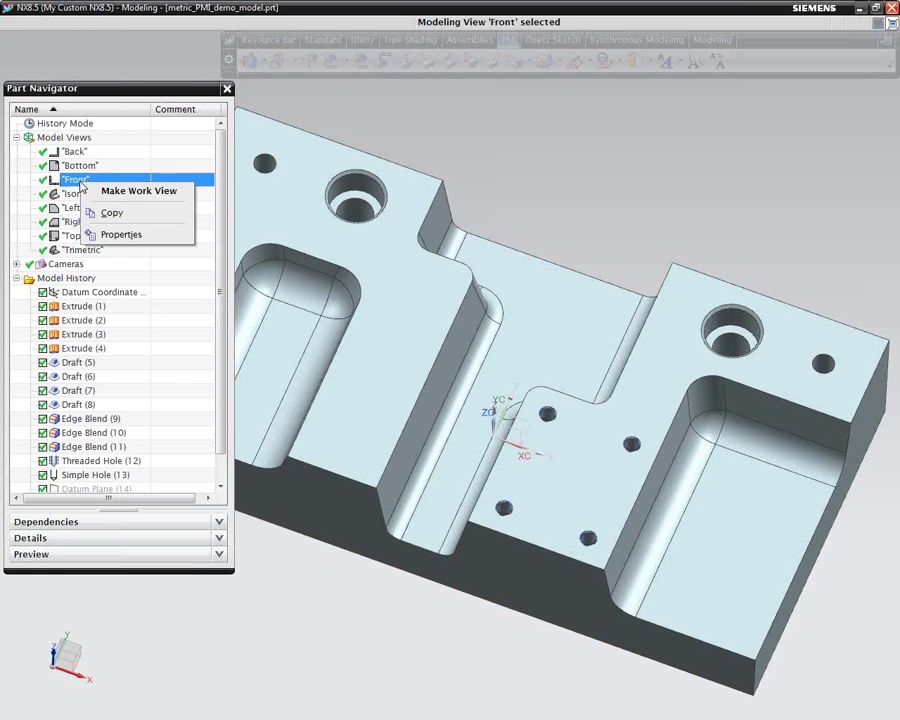
{"action": "left_click", "coordinate": [120, 194]}
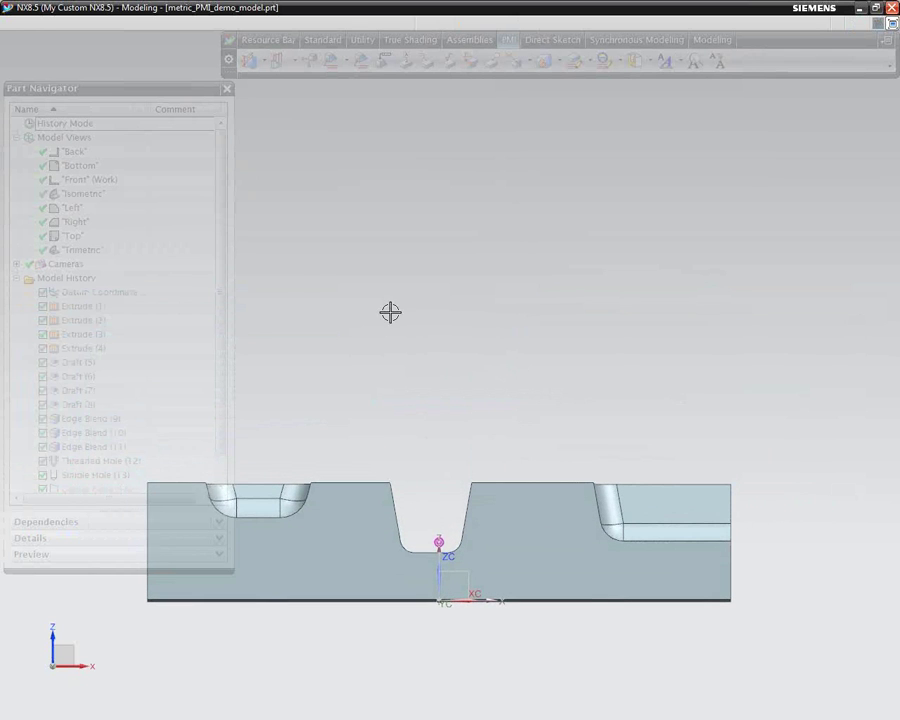
{"action": "left_click", "coordinate": [78, 238]}
{"action": "right_click", "coordinate": [80, 240]}
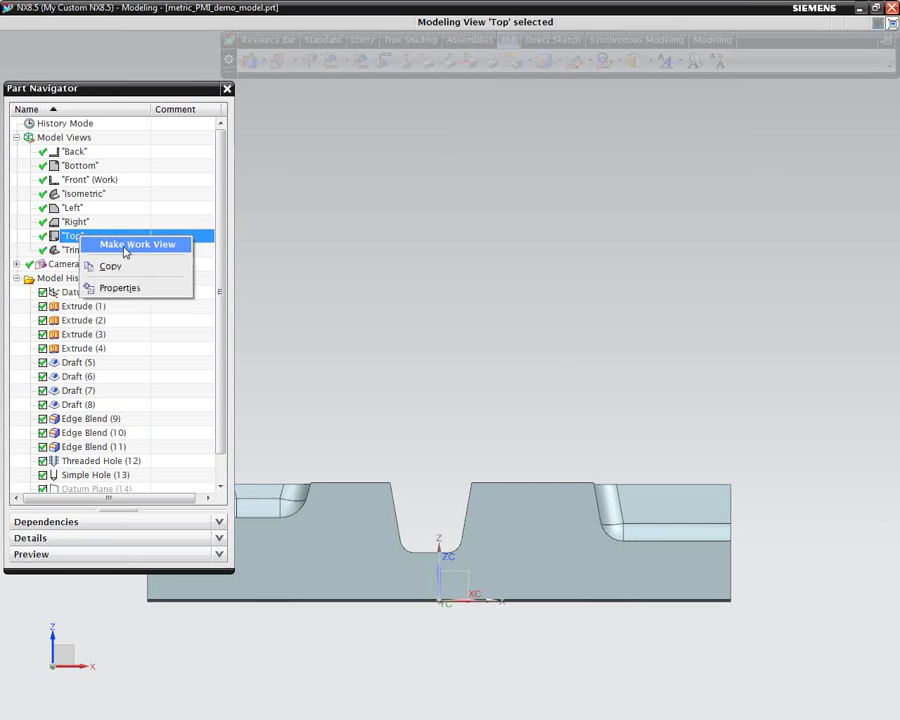
{"action": "left_click", "coordinate": [130, 247]}
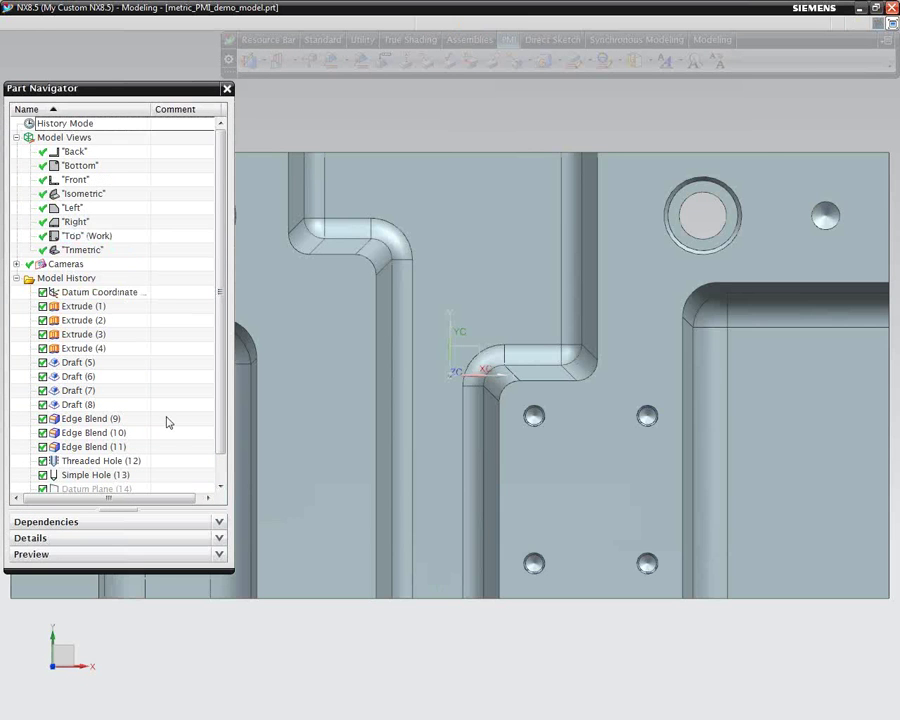
Step: Start an inferred PMI dimension on the edge of the small simple hole near the left block's back corner
{"action": "key", "text": "Home"}
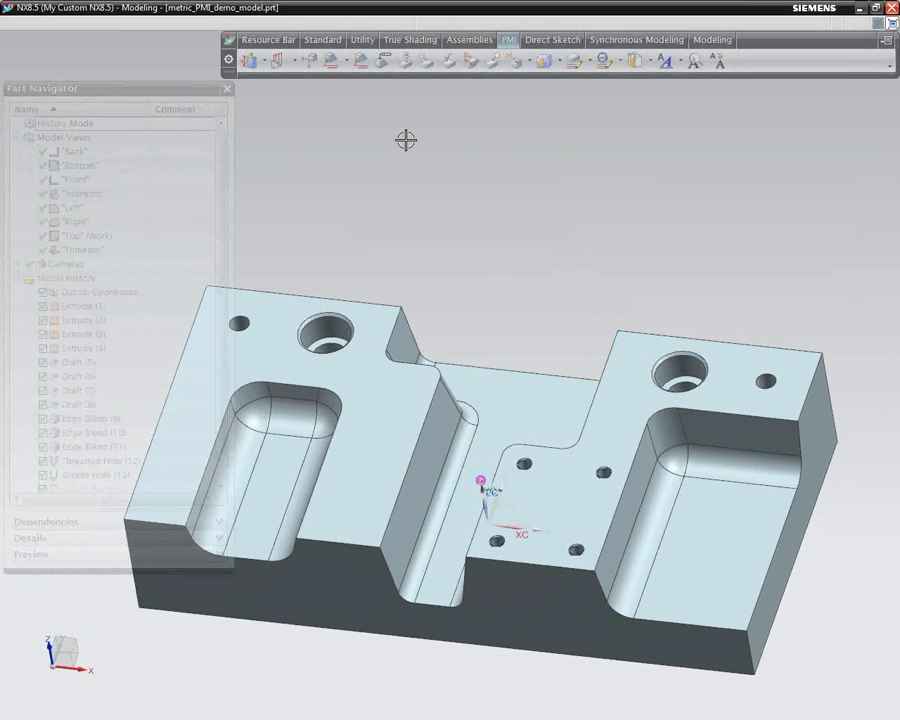
{"action": "scroll", "coordinate": [358, 180], "scroll_direction": "up", "scroll_amount": 3}
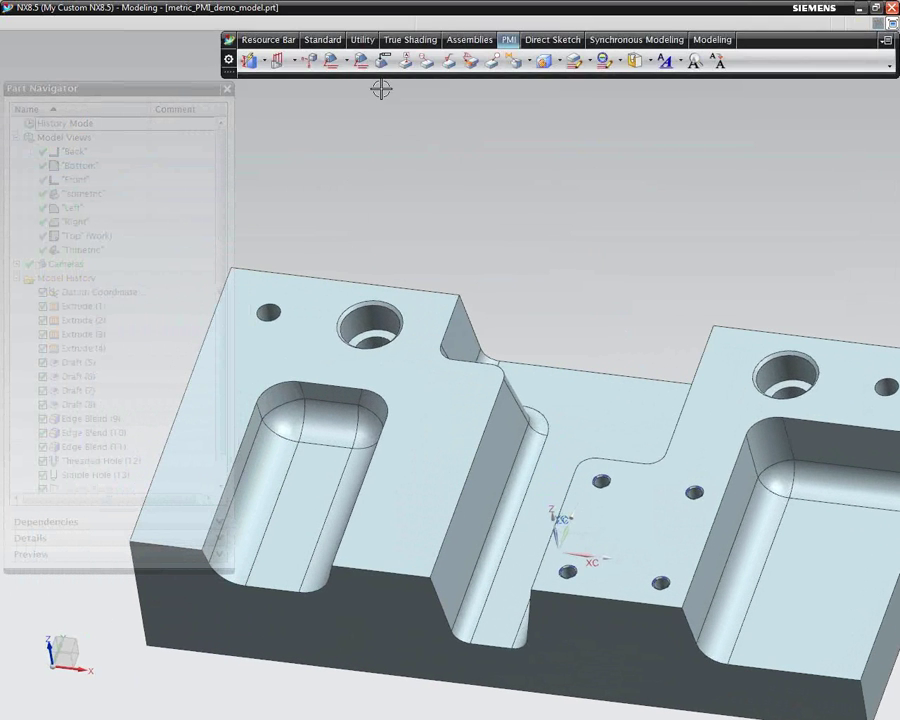
{"action": "left_click", "coordinate": [265, 61]}
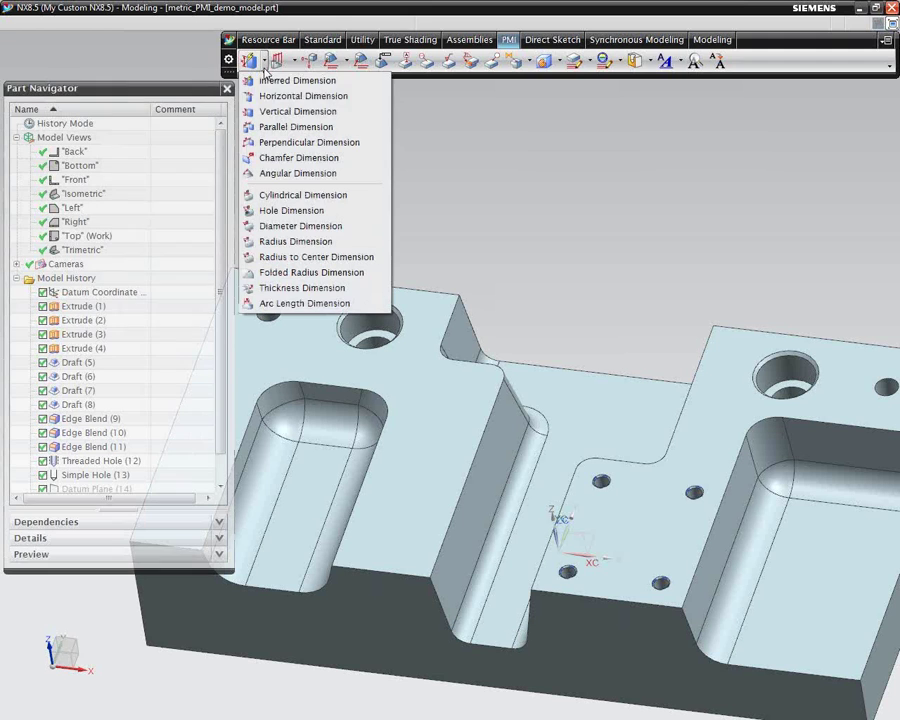
{"action": "left_click", "coordinate": [277, 81]}
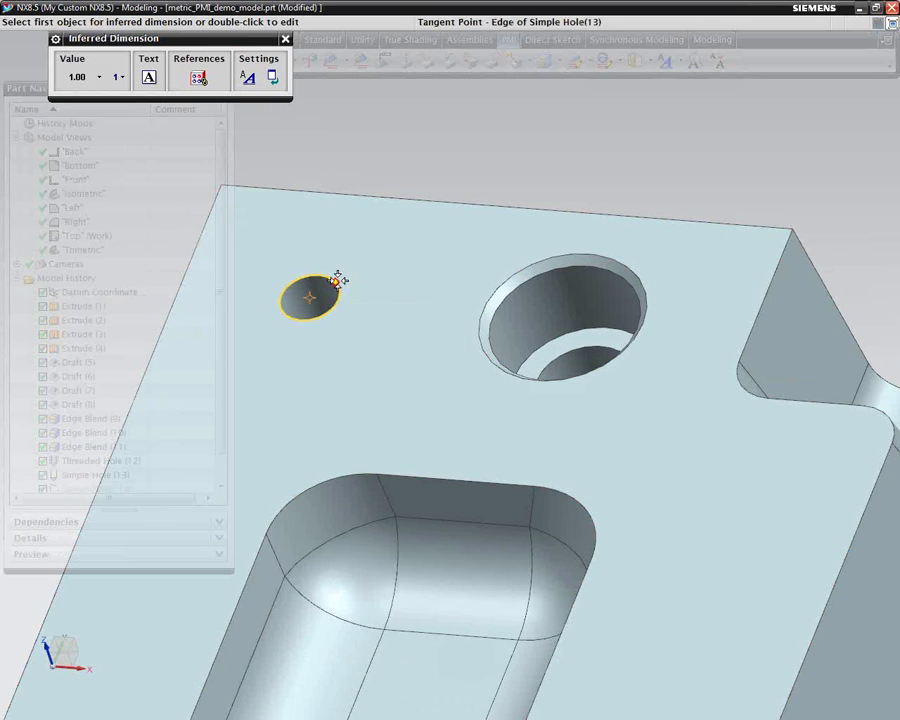
{"action": "left_click", "coordinate": [336, 278]}
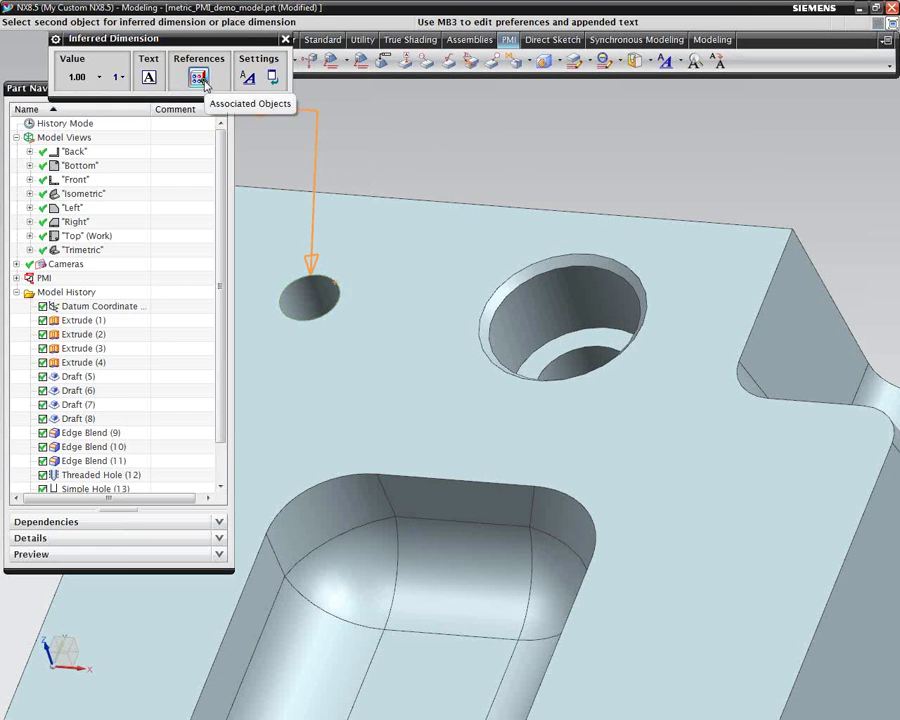
Step: Associate the faces of both small simple holes, one at each end of the block, with the dimension
{"action": "left_click", "coordinate": [198, 77]}
{"action": "left_click", "coordinate": [306, 294]}
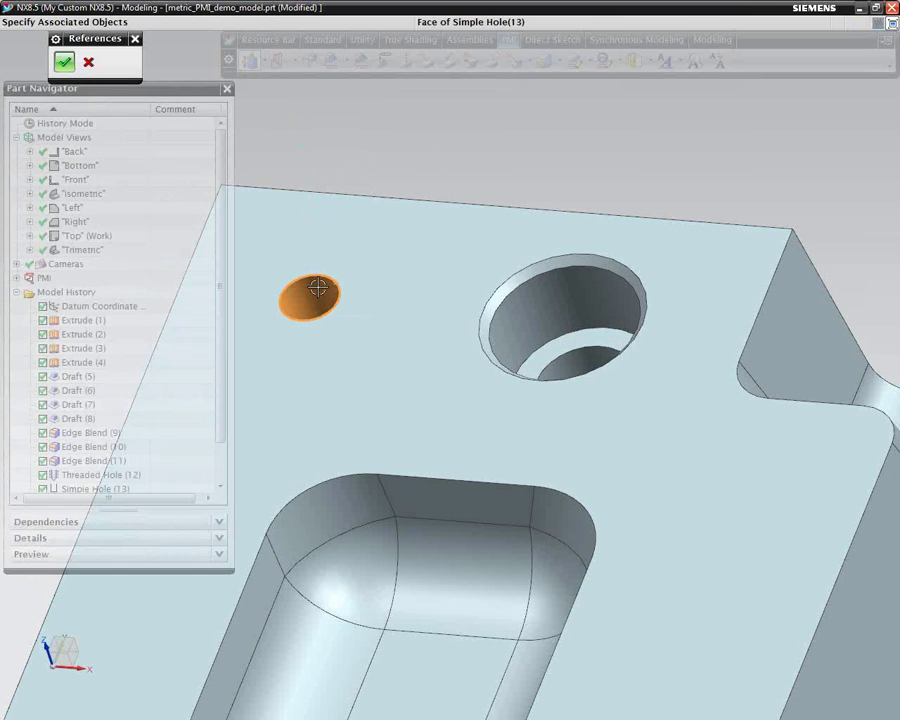
{"action": "middle_click_drag", "start_coordinate": [314, 290], "coordinate": [619, 392]}
{"action": "left_click", "coordinate": [619, 392]}
{"action": "middle_click_drag", "start_coordinate": [575, 200], "coordinate": [260, 240]}
{"action": "left_click", "coordinate": [64, 64]}
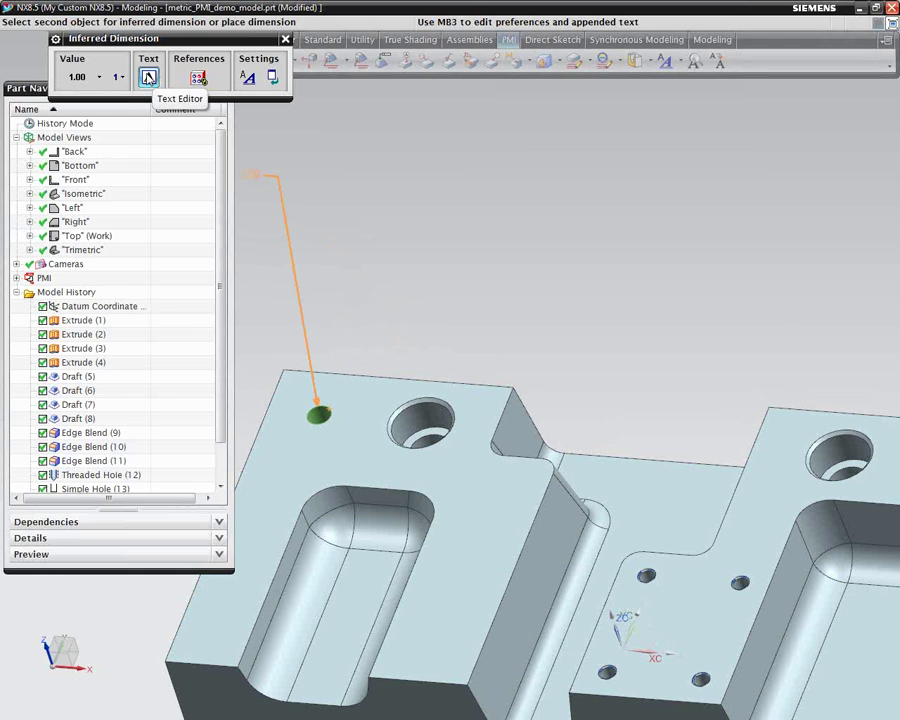
Step: Give the hole dimension a unilateral plus tolerance of 0.025 and place it just above the block's back edge near the hole
{"action": "left_click", "coordinate": [80, 77]}
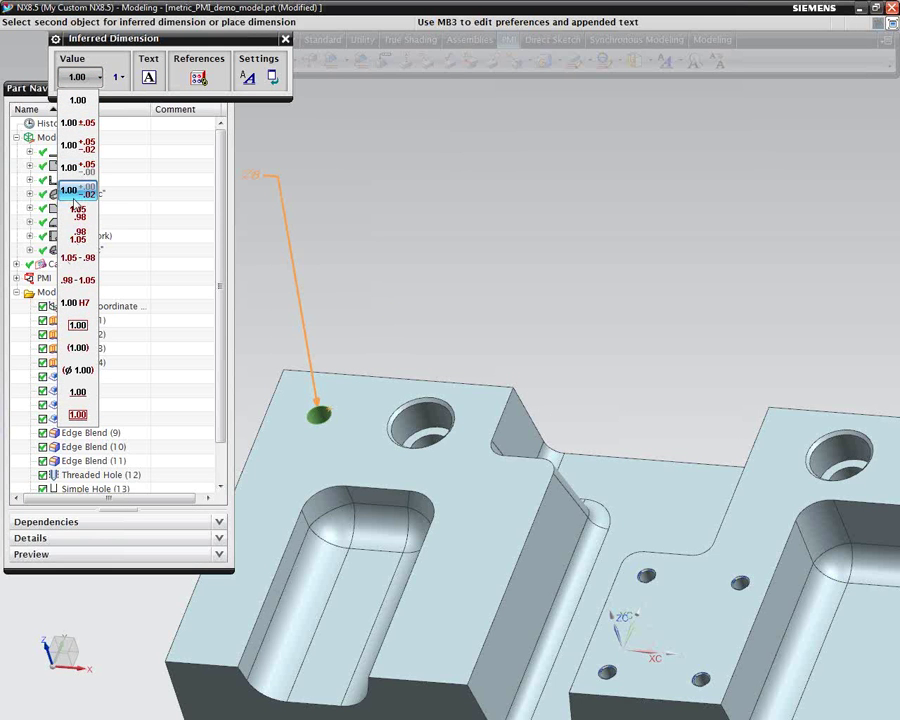
{"action": "left_click", "coordinate": [72, 168]}
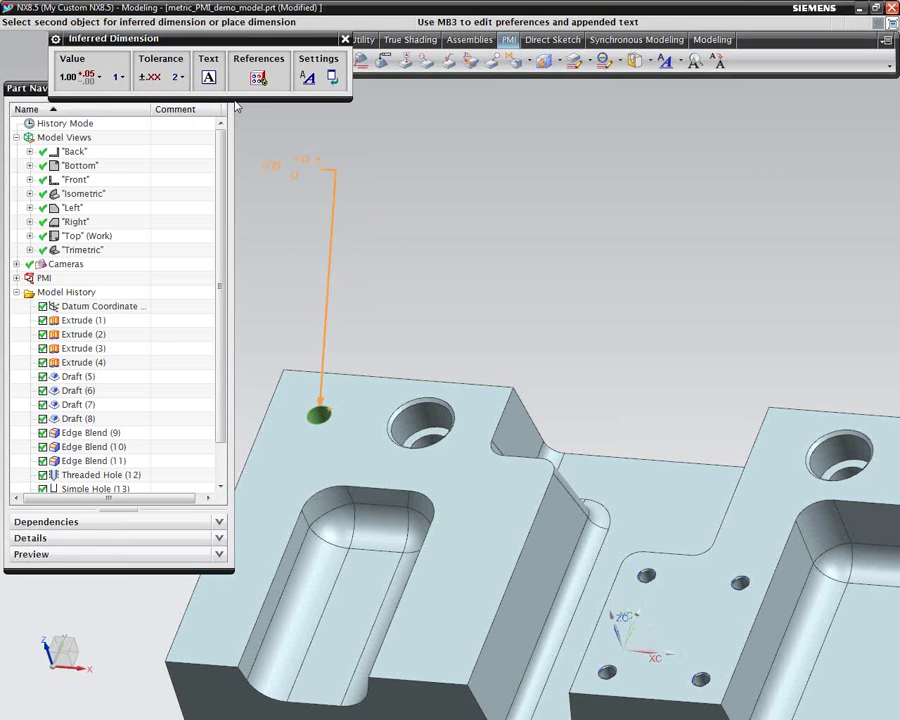
{"action": "left_click_drag", "start_coordinate": [36, 88], "coordinate": [41, 138]}
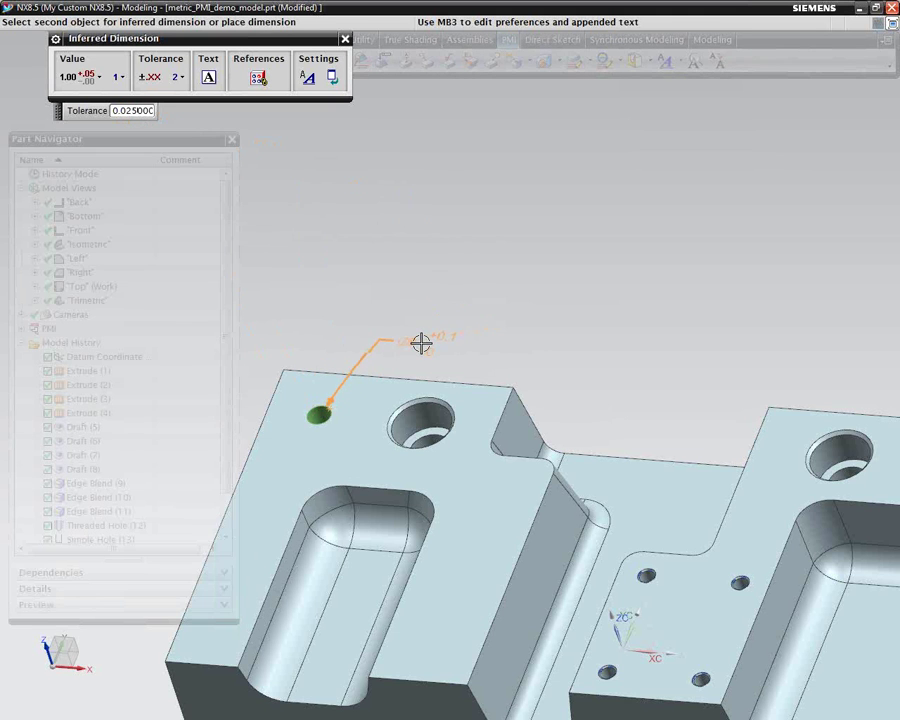
{"action": "left_click", "coordinate": [422, 350]}
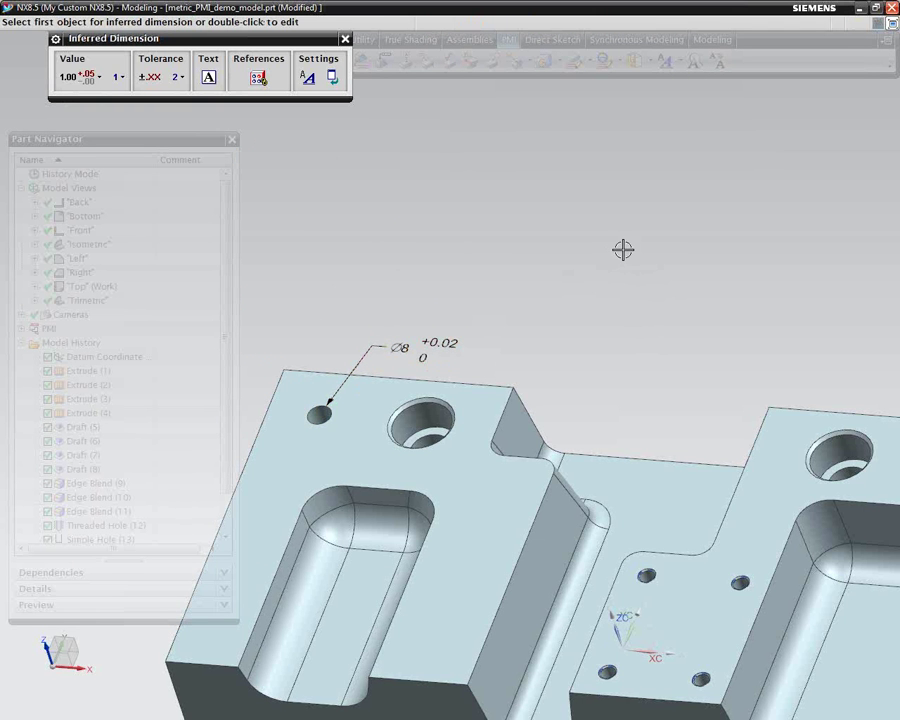
{"action": "middle_click_drag", "start_coordinate": [623, 249], "coordinate": [623, 249]}
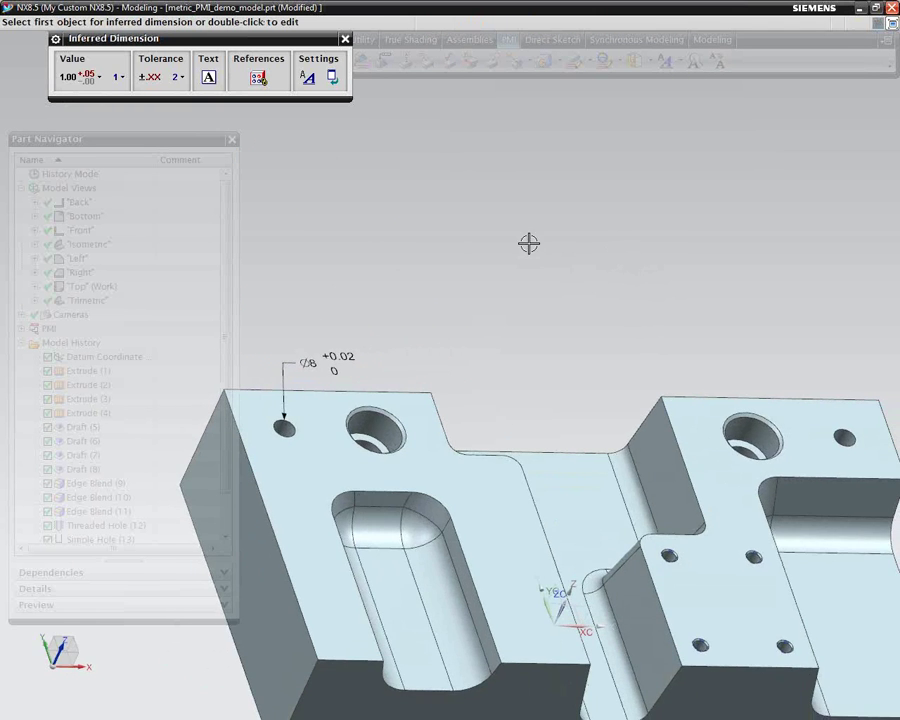
{"action": "right_click", "coordinate": [310, 361]}
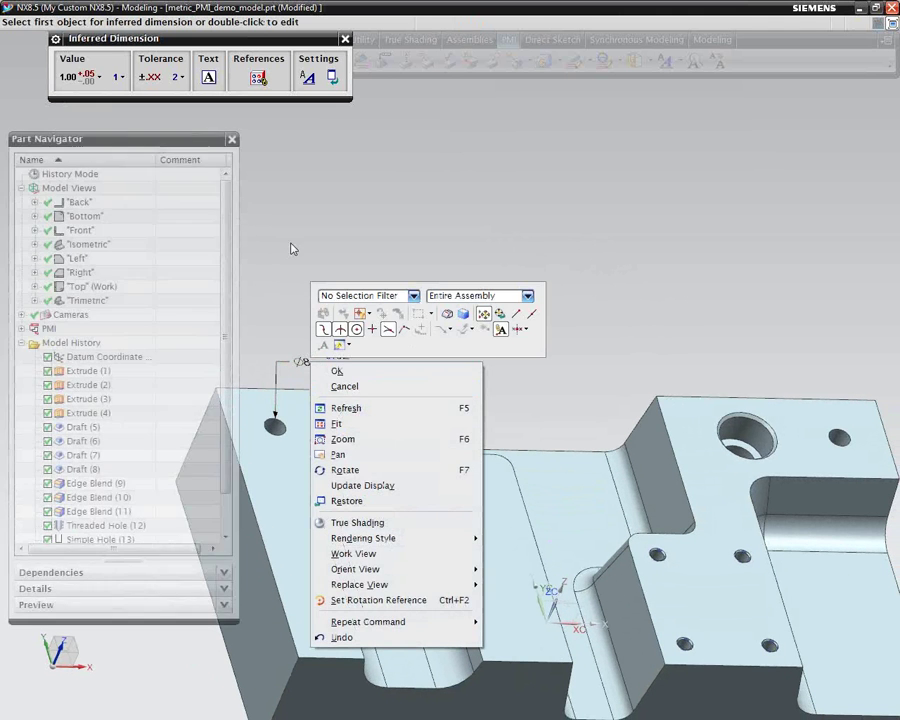
{"action": "left_click", "coordinate": [364, 197]}
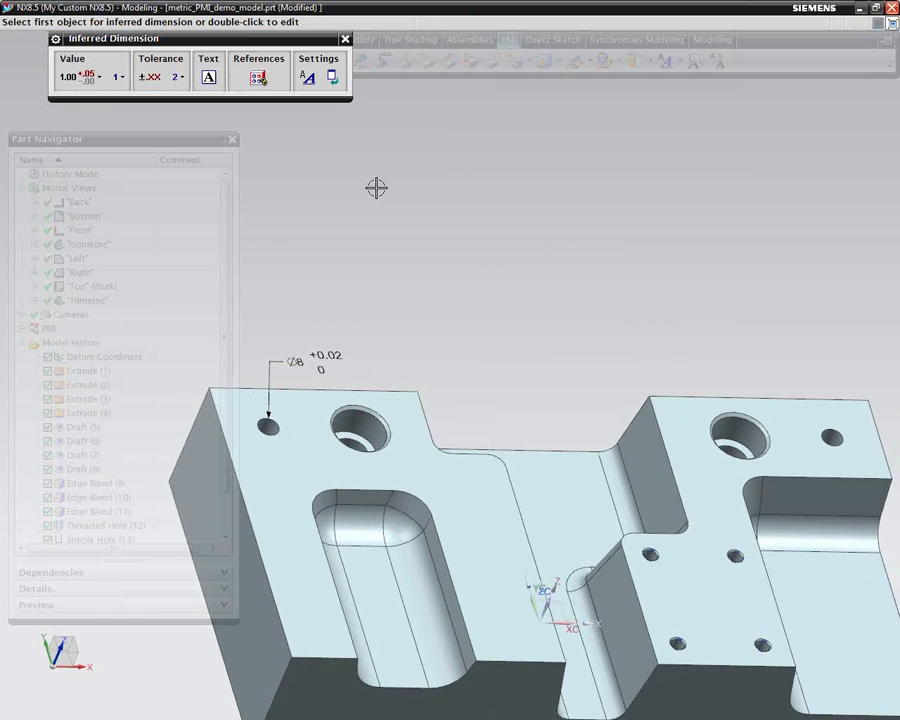
{"action": "right_click", "coordinate": [322, 180]}
{"action": "left_click", "coordinate": [366, 212]}
Step: Append a position feature control frame after the hole dimension's value, with tolerance -1 and the maximum material condition modifier
{"action": "key", "text": "Escape"}
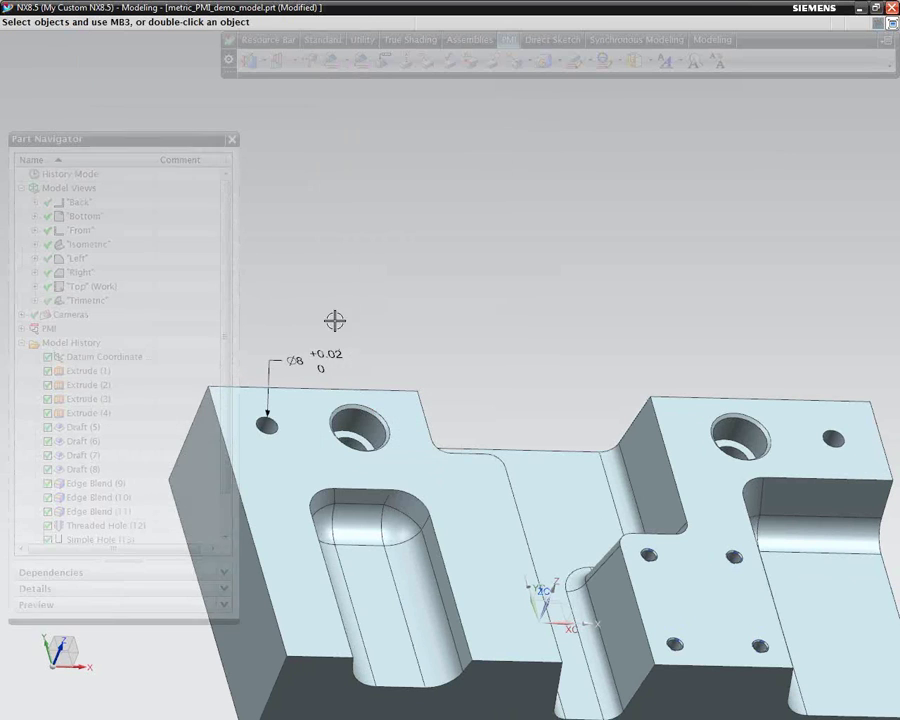
{"action": "left_click", "coordinate": [315, 360]}
{"action": "right_click", "coordinate": [326, 364]}
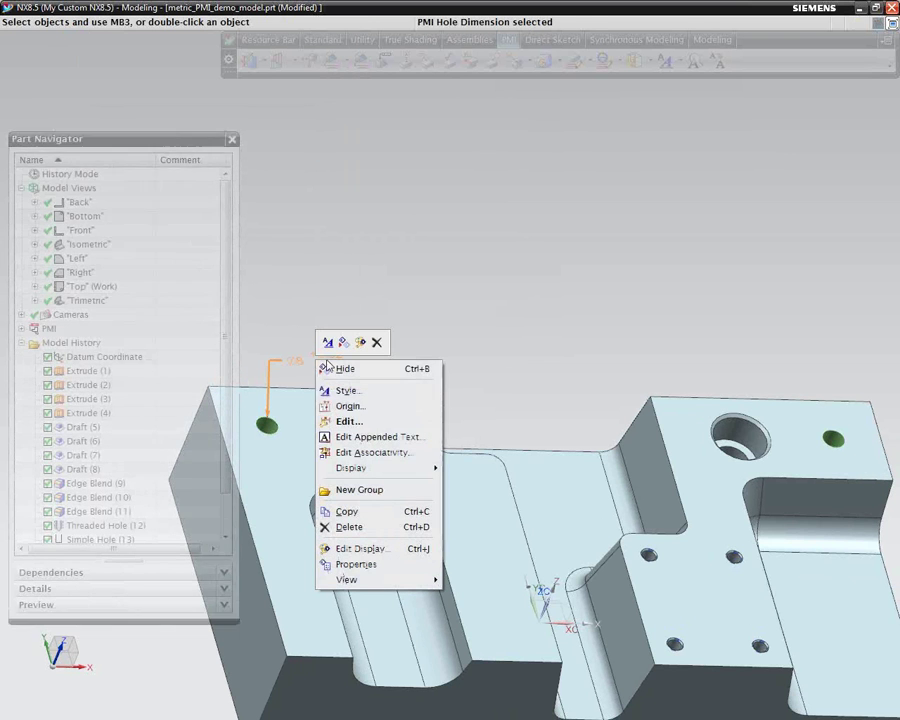
{"action": "left_click", "coordinate": [349, 426]}
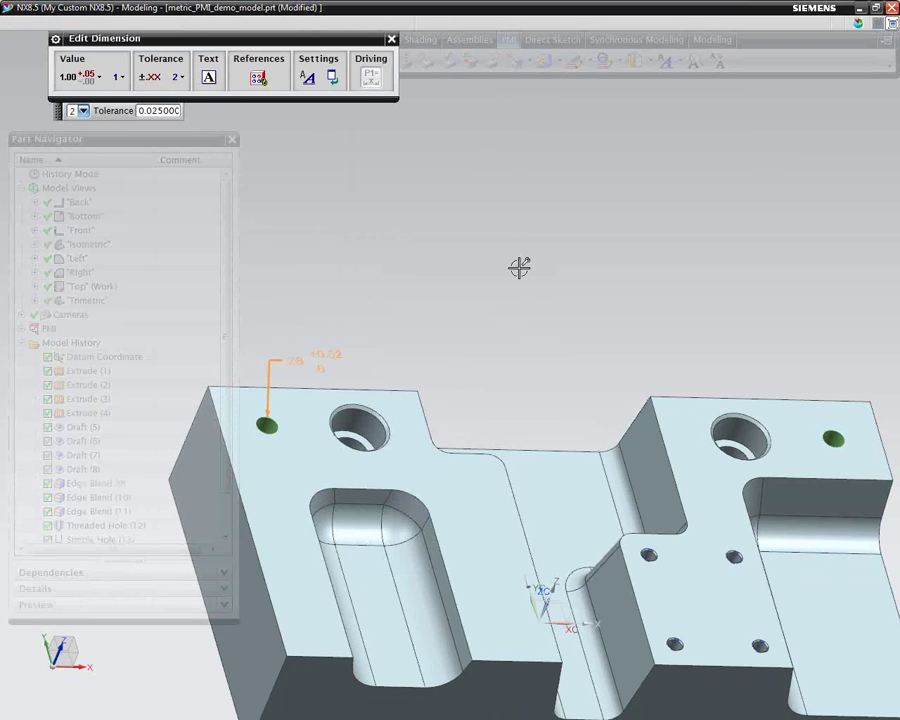
{"action": "left_click", "coordinate": [208, 76]}
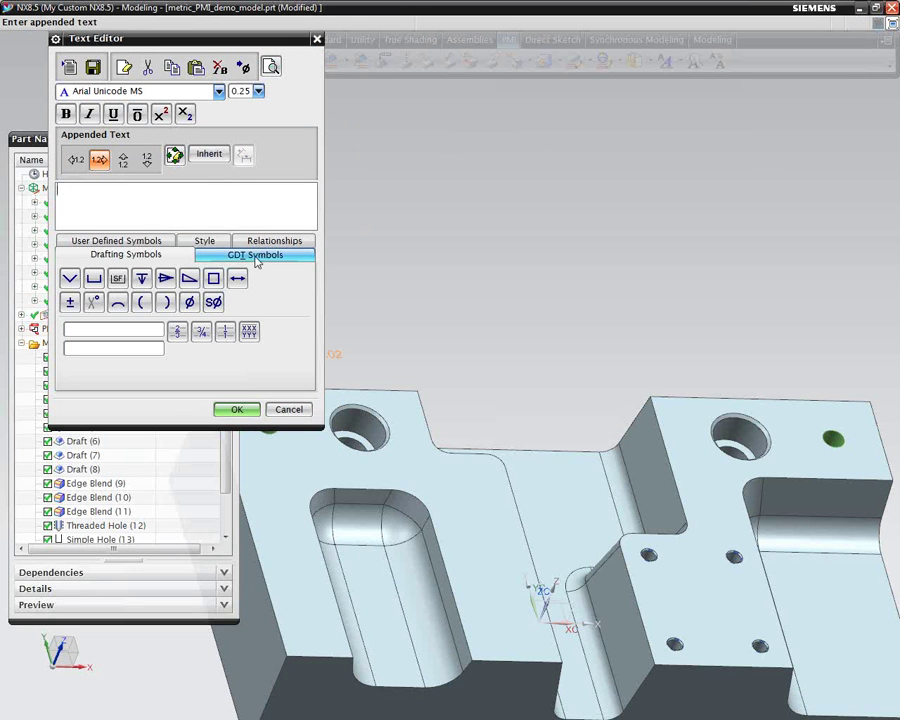
{"action": "left_click", "coordinate": [256, 257]}
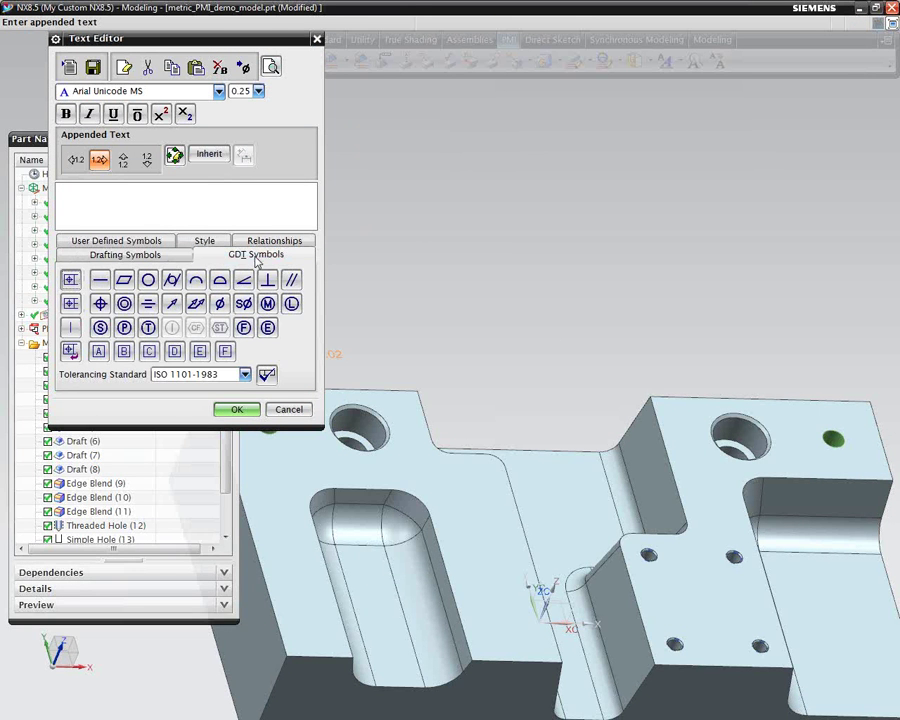
{"action": "left_click", "coordinate": [70, 280]}
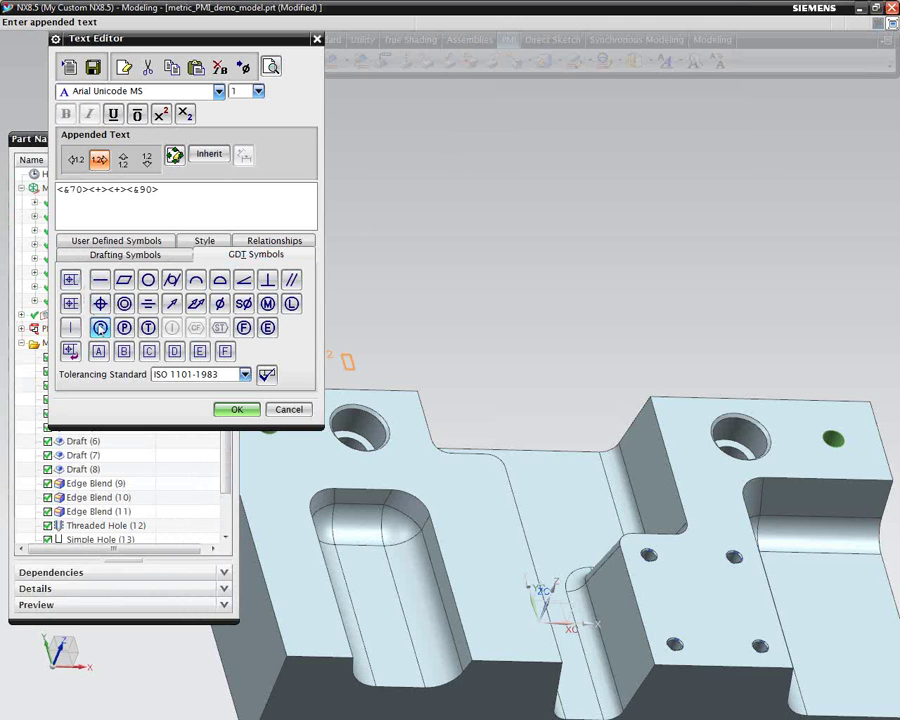
{"action": "left_click", "coordinate": [100, 304]}
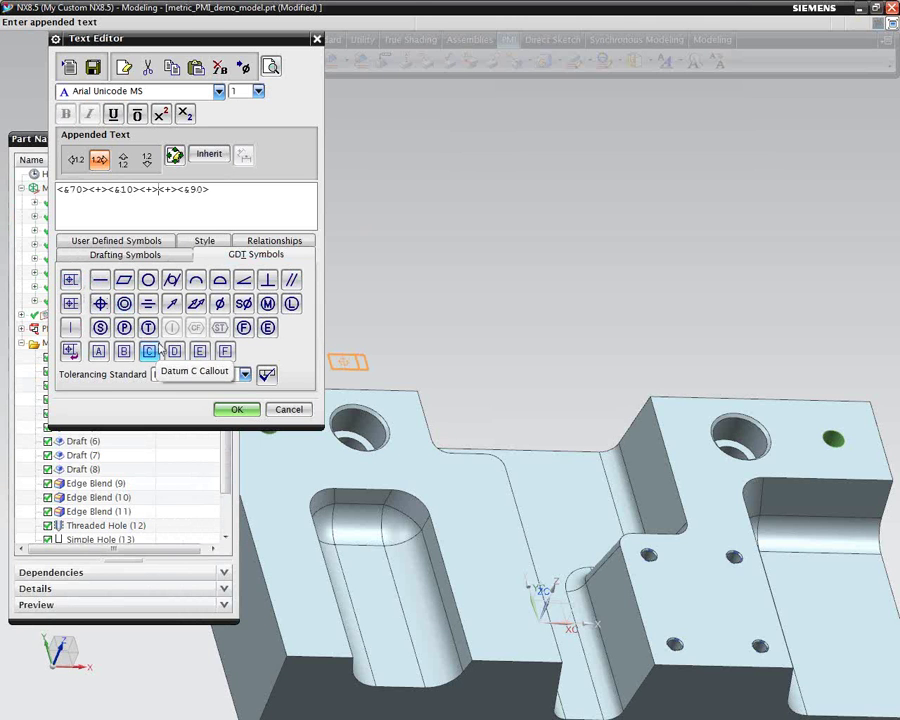
{"action": "type", "text": "-1"}
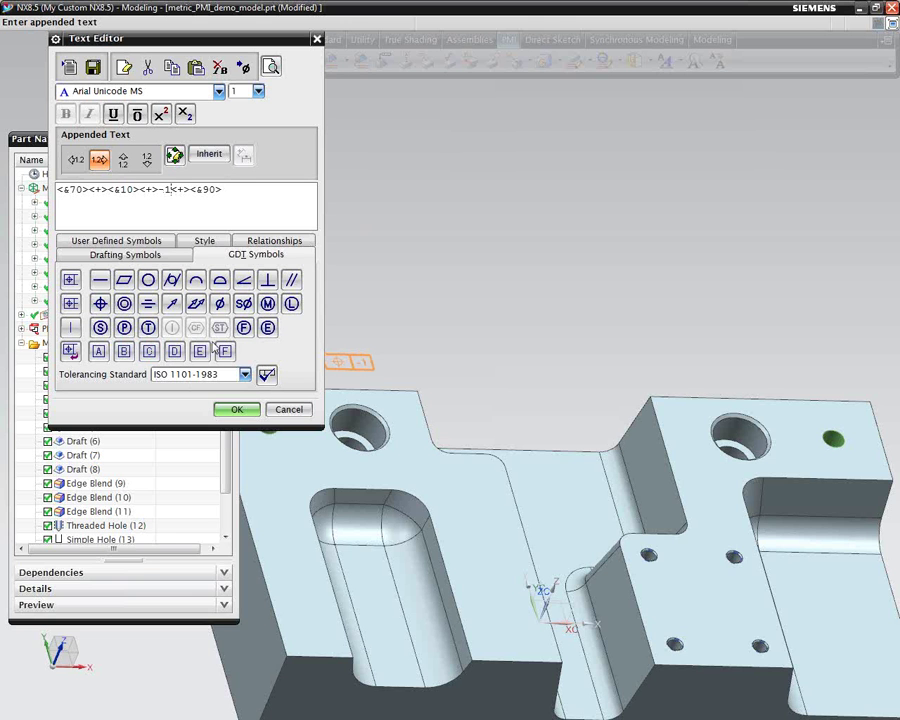
{"action": "left_click", "coordinate": [267, 303]}
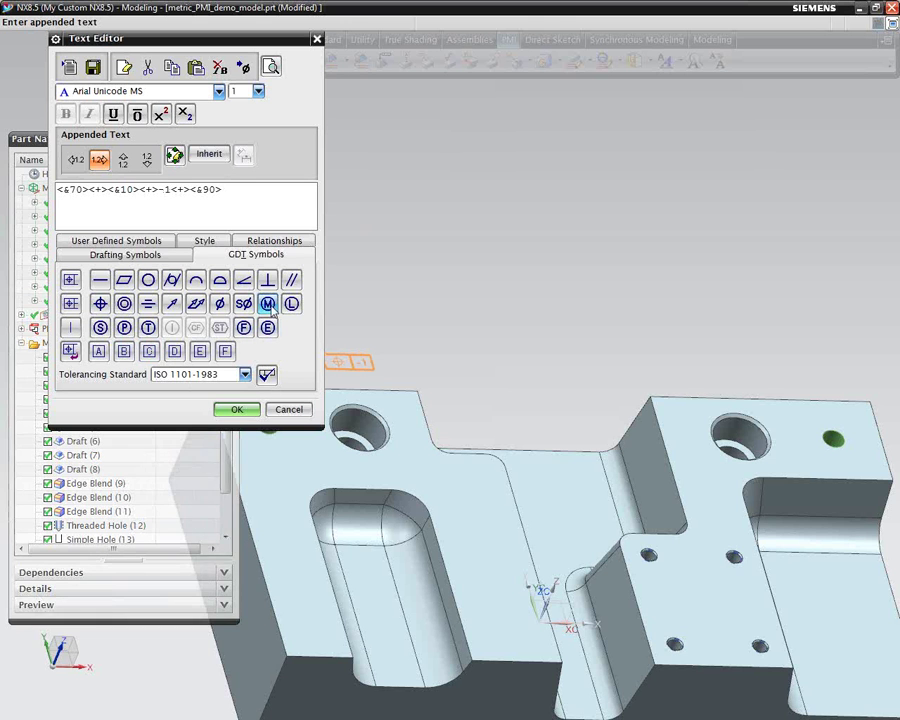
Step: Add datum references A, B and C to the feature control frame and accept the appended text
{"action": "left_click", "coordinate": [98, 351]}
{"action": "left_click", "coordinate": [123, 351]}
{"action": "left_click", "coordinate": [149, 351]}
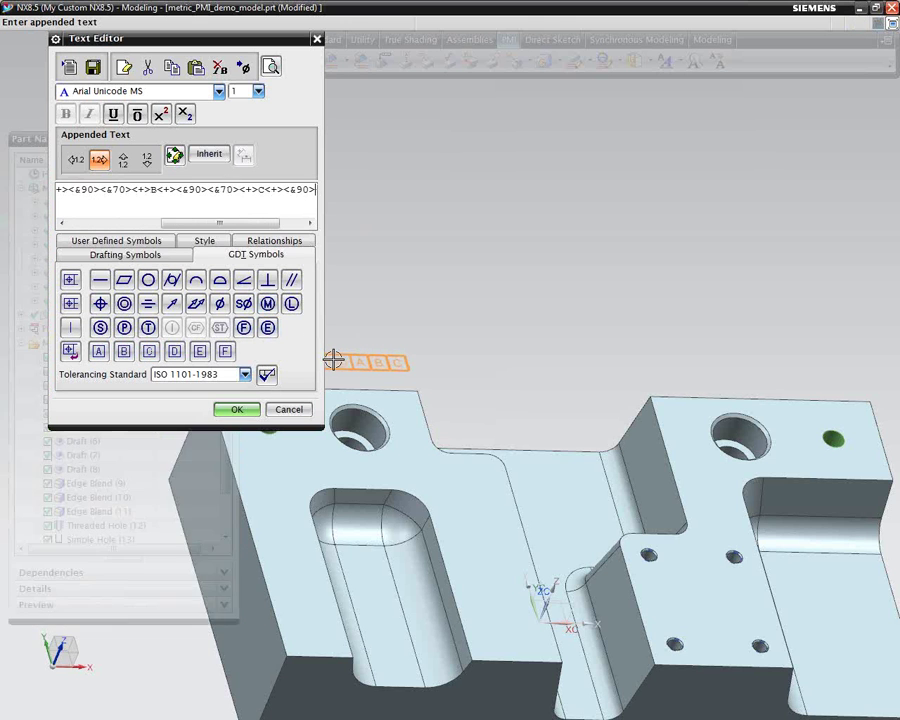
{"action": "left_click", "coordinate": [240, 409]}
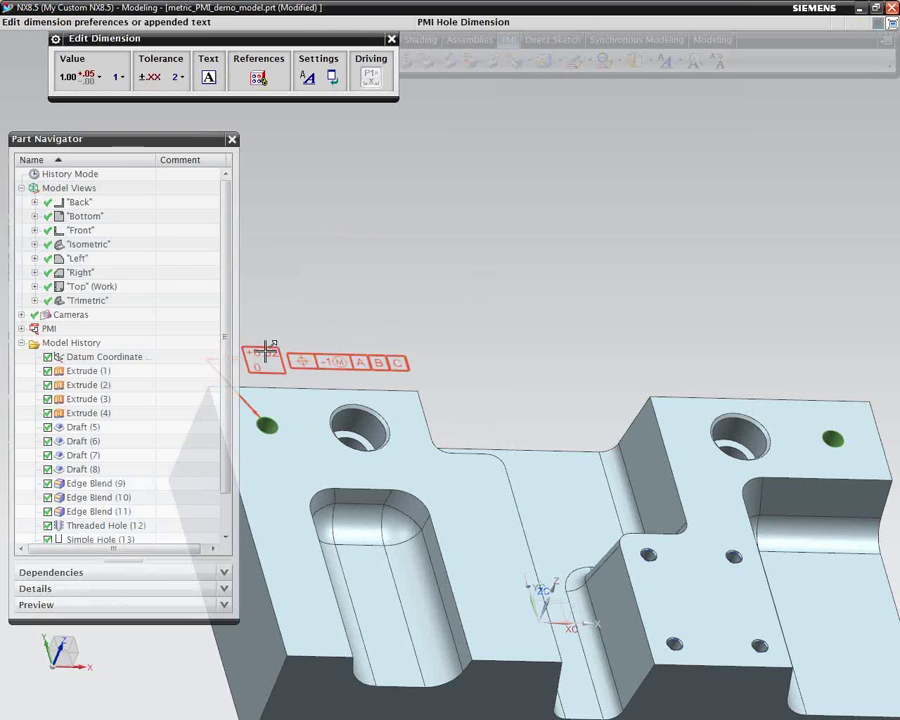
Step: Move the hole dimension with its feature control frame higher above the block's back edge and finish editing it
{"action": "mouse_move", "coordinate": [370, 334]}
{"action": "left_mouse_down"}
{"action": "mouse_move", "coordinate": [382, 335]}
{"action": "mouse_move", "coordinate": [428, 249]}
{"action": "left_mouse_up"}
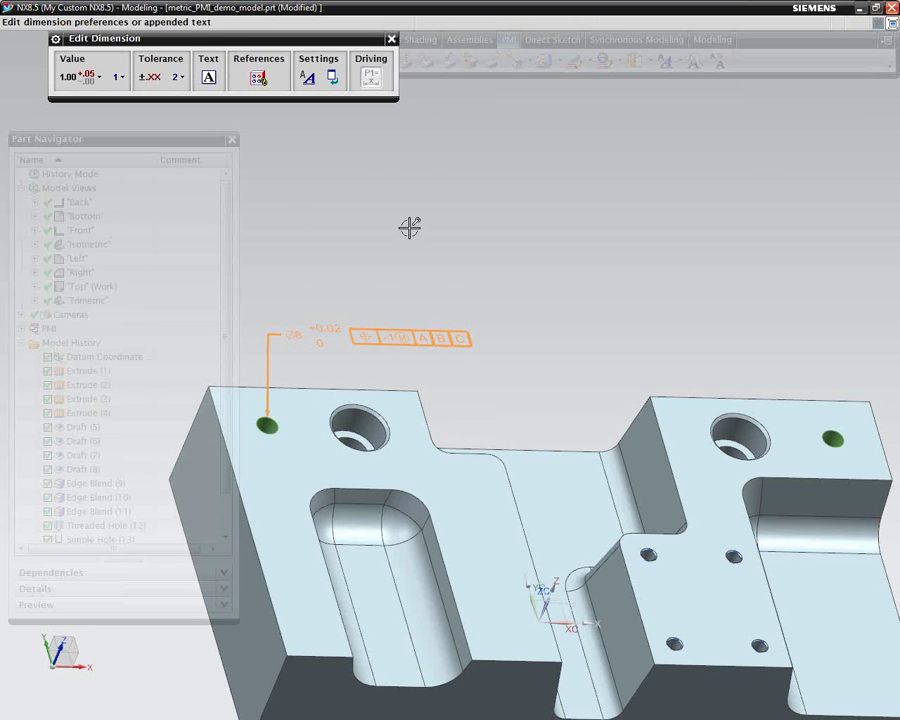
{"action": "key", "text": "ctrl+alt+f"}
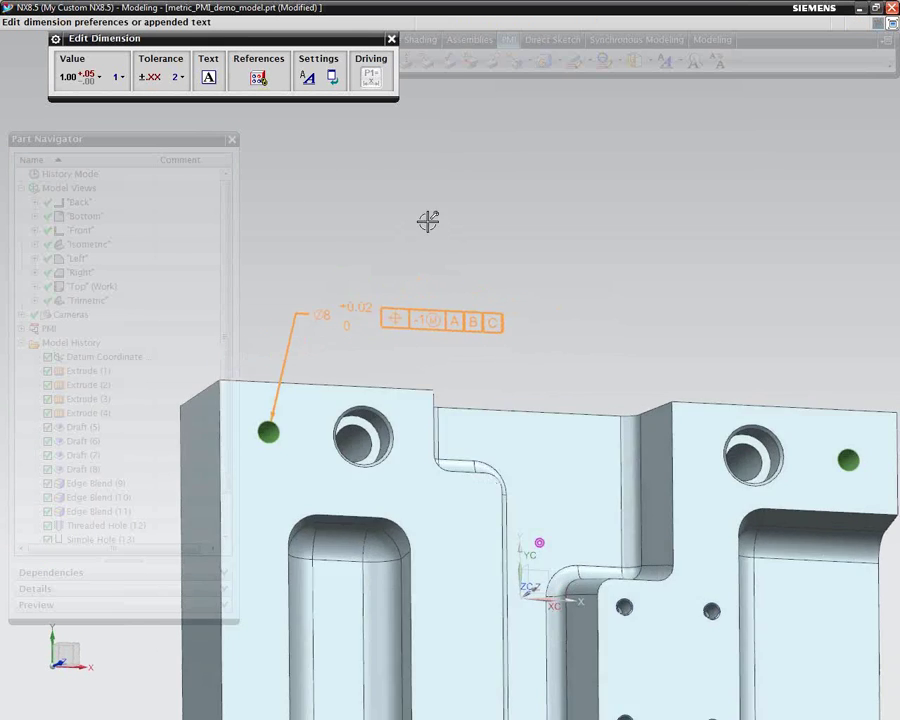
{"action": "right_click", "coordinate": [433, 203]}
{"action": "left_click", "coordinate": [462, 212]}
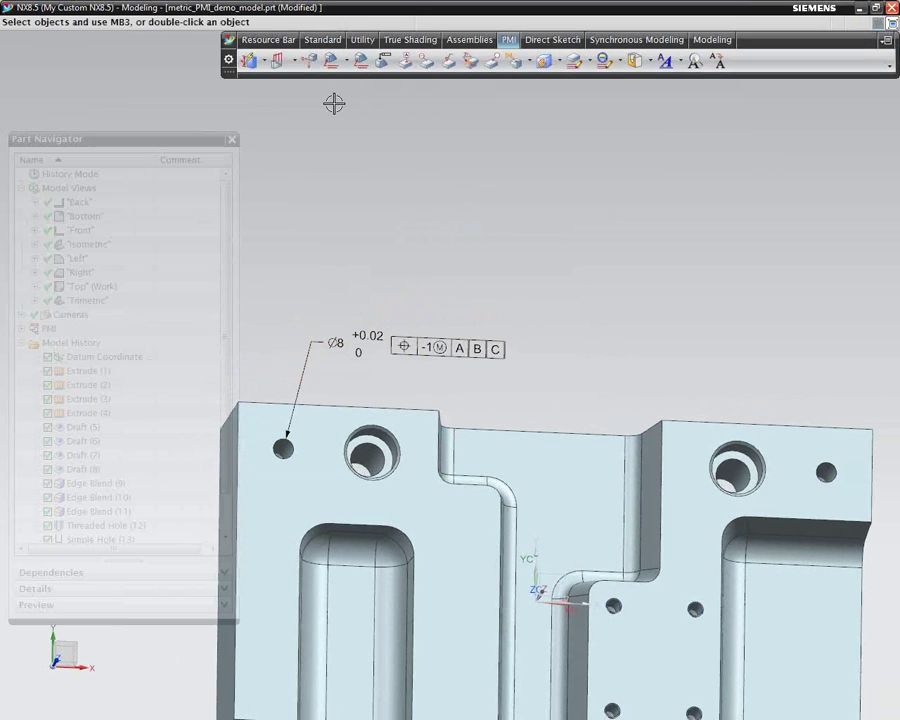
{"action": "left_click", "coordinate": [407, 63]}
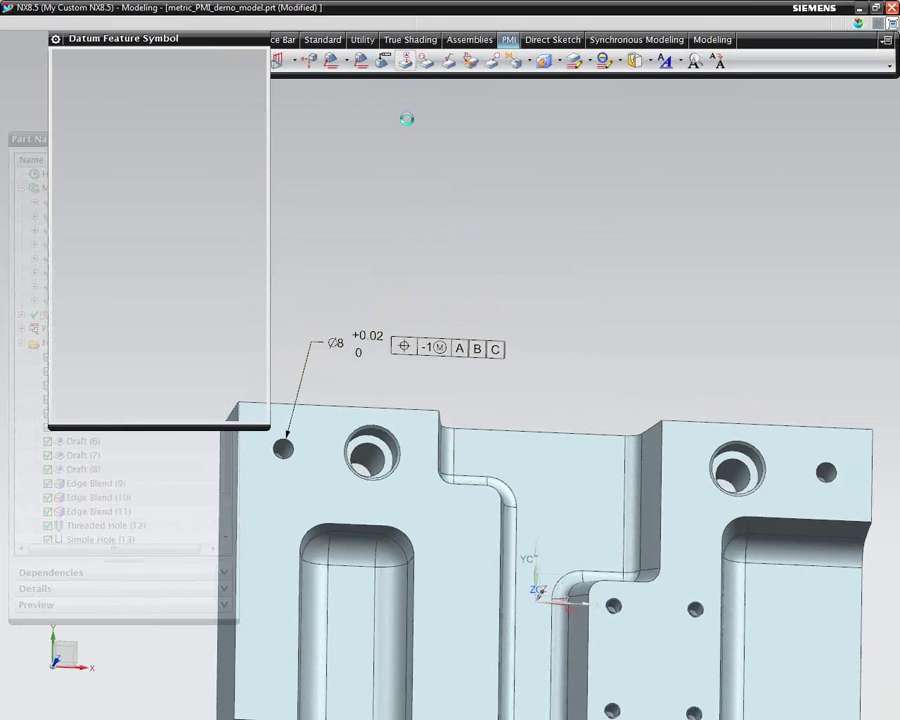
{"action": "key", "text": "Home"}
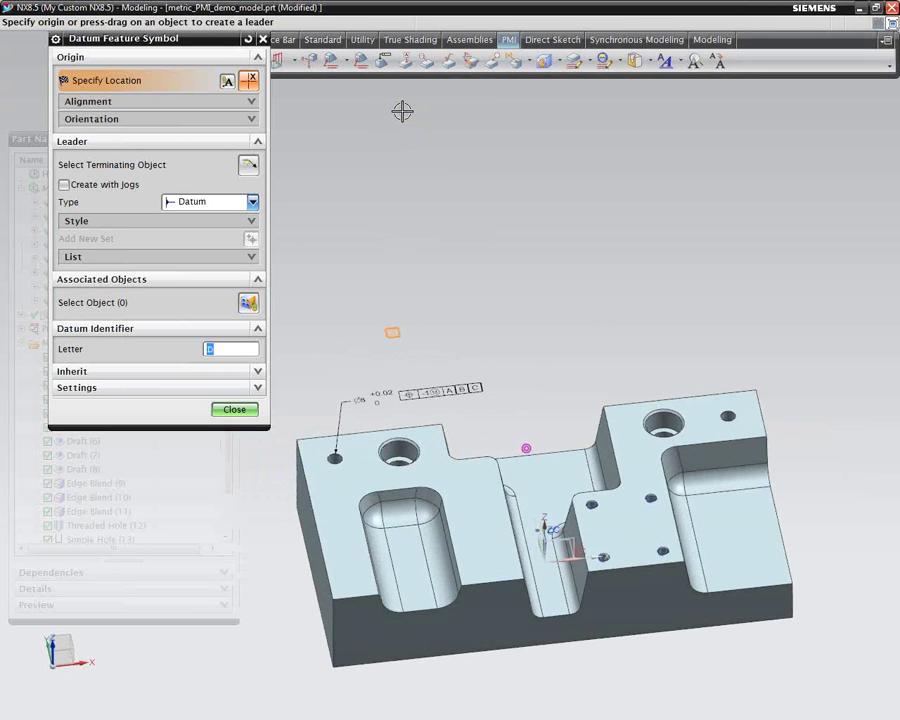
{"action": "left_click", "coordinate": [234, 410]}
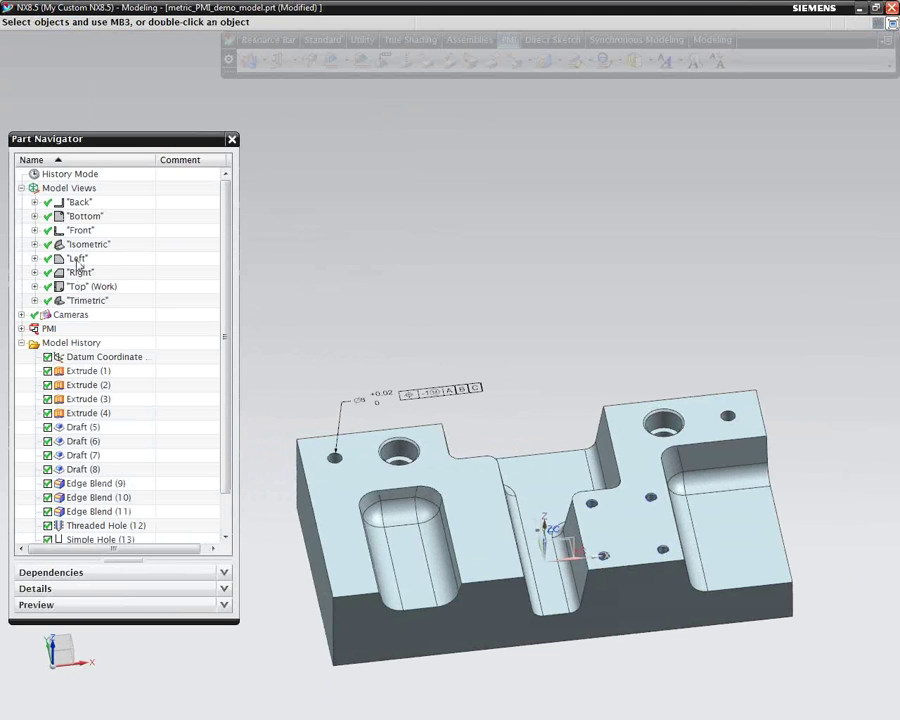
Step: Make the Front model view the work view
{"action": "left_click", "coordinate": [120, 232]}
{"action": "right_click", "coordinate": [124, 232]}
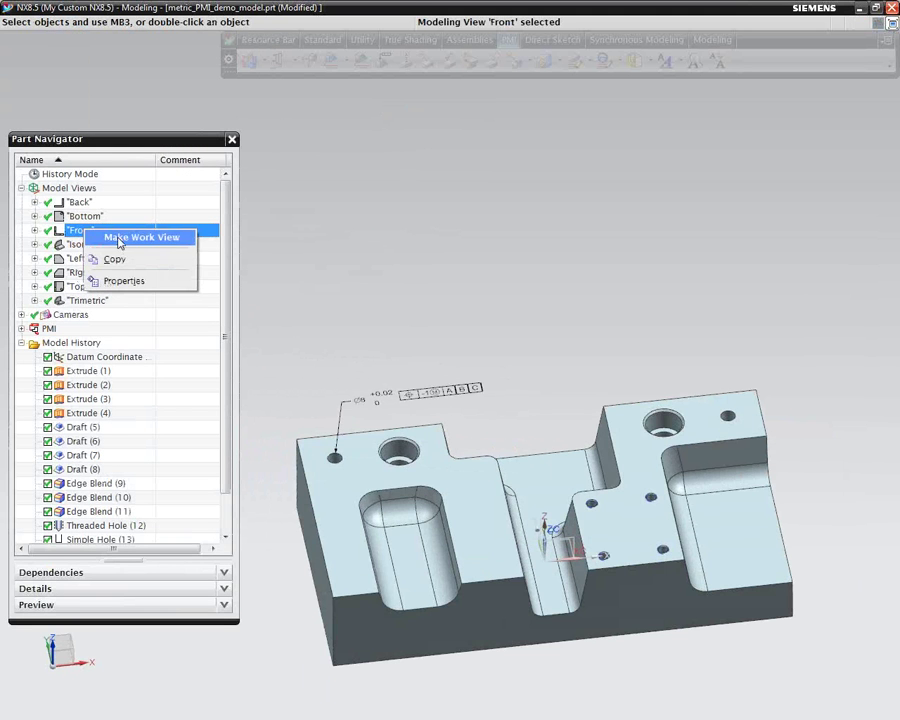
{"action": "left_click", "coordinate": [119, 237]}
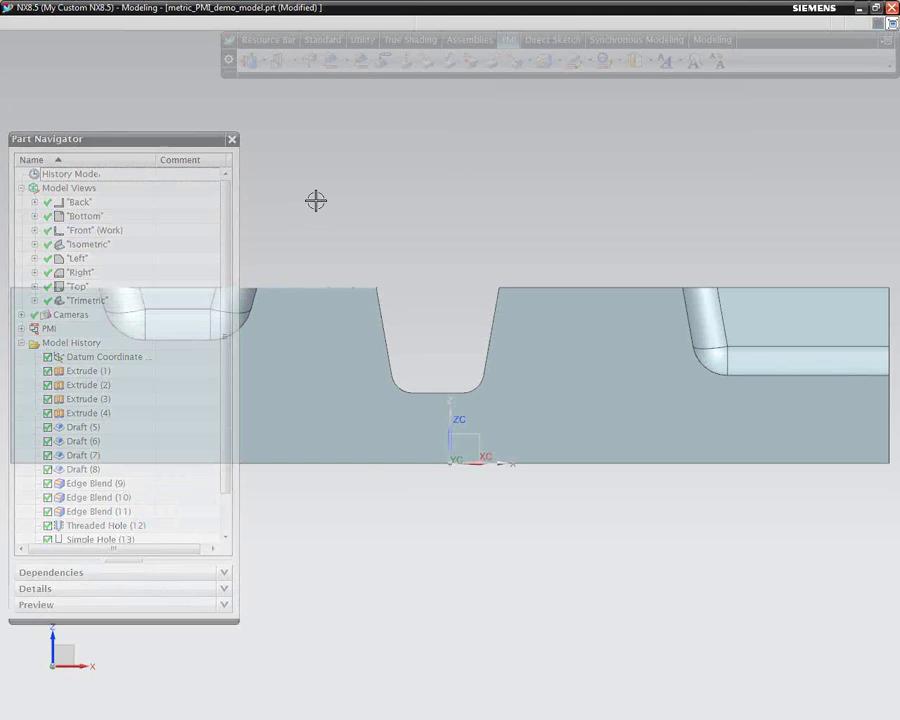
Step: Start a datum feature symbol with letter A and associate the block's bottom face with it
{"action": "left_click", "coordinate": [406, 62]}
{"action": "middle_click_drag", "start_coordinate": [394, 218], "coordinate": [396, 207]}
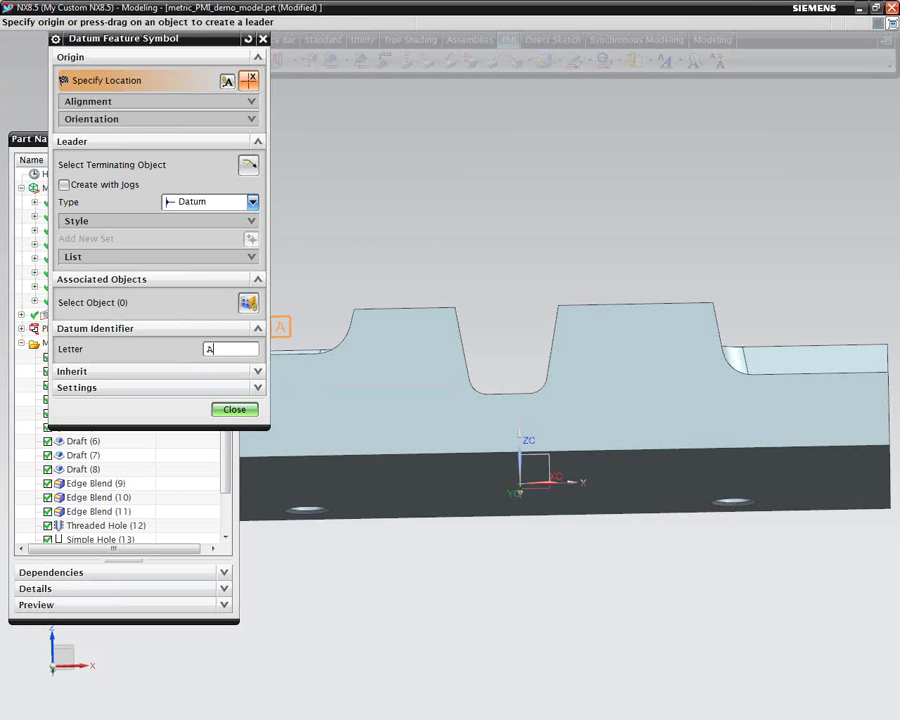
{"action": "left_click", "coordinate": [248, 302]}
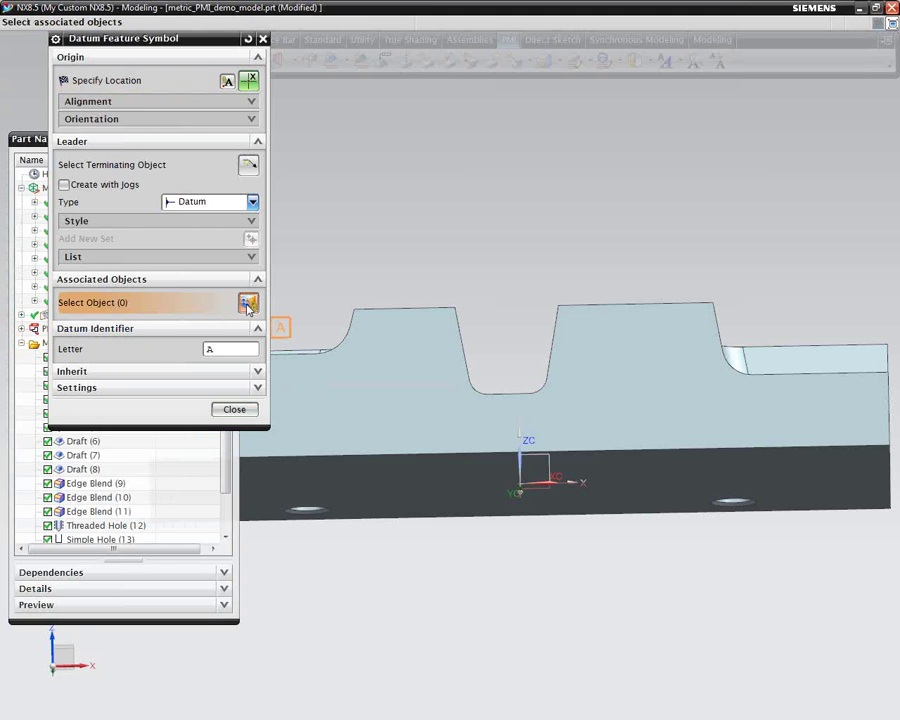
{"action": "left_click", "coordinate": [400, 485]}
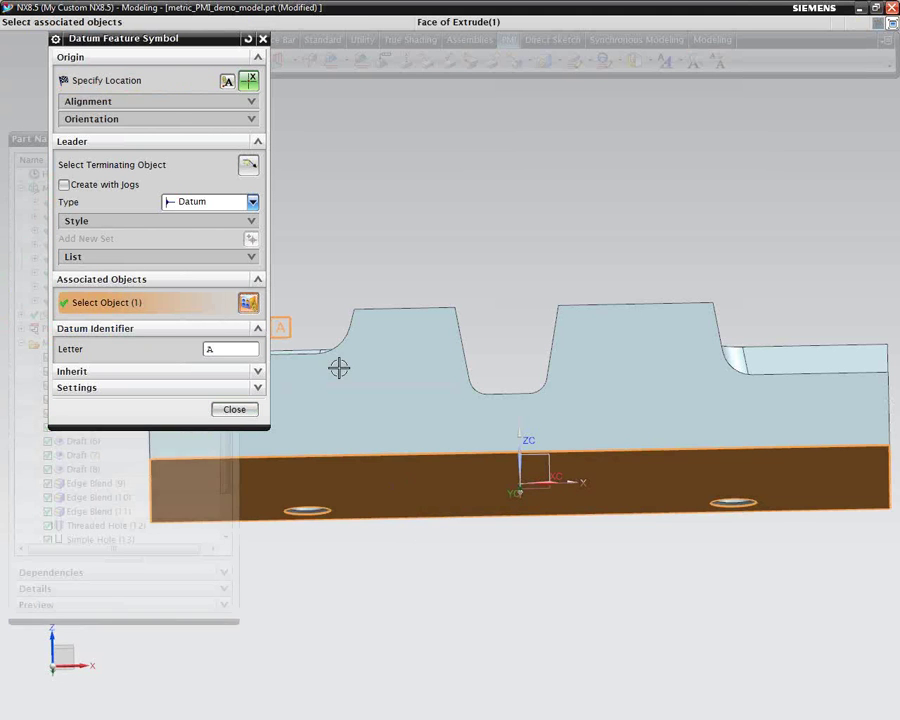
Step: Attach datum symbol A's leader to the block's lower front edge and place the symbol below the block
{"action": "left_click", "coordinate": [226, 166]}
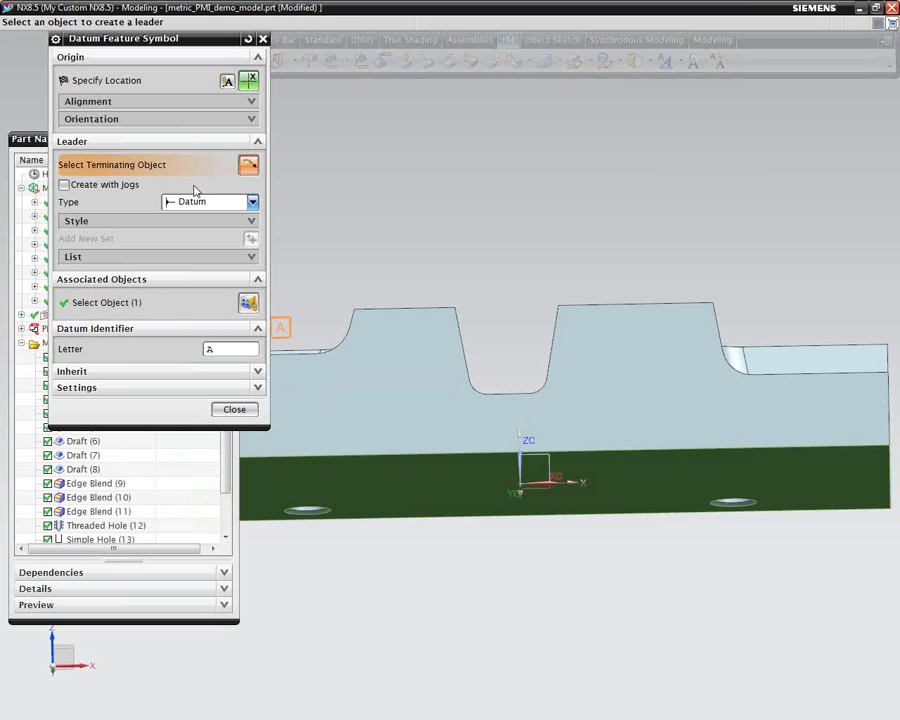
{"action": "middle_click_drag", "start_coordinate": [370, 578], "coordinate": [397, 459]}
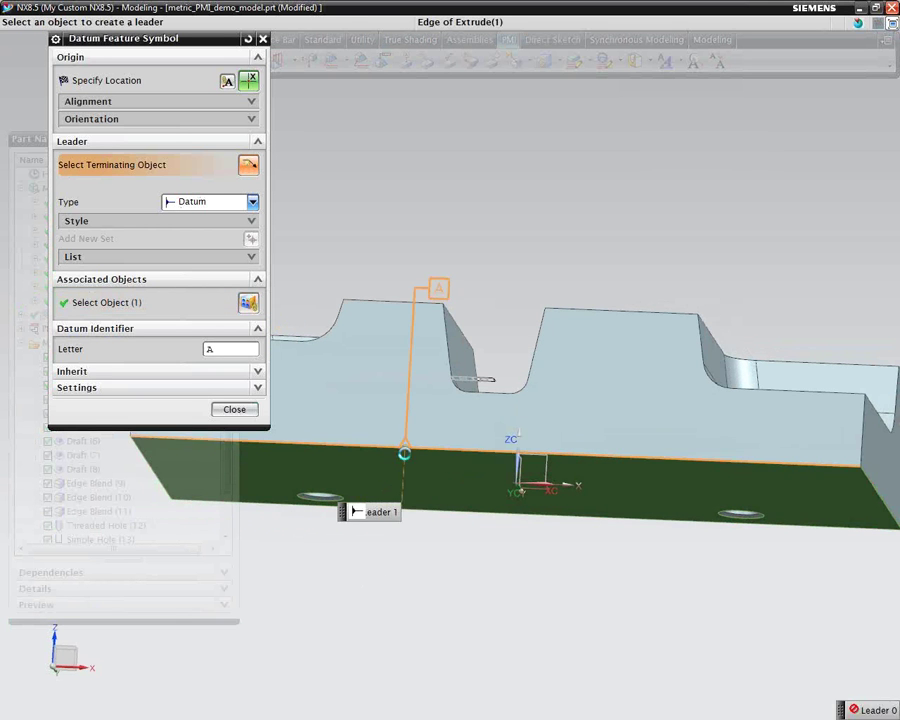
{"action": "left_click", "coordinate": [404, 457]}
{"action": "left_click", "coordinate": [385, 546]}
{"action": "left_click", "coordinate": [234, 409]}
Step: Make the Top model view the work view
{"action": "key", "text": "Home"}
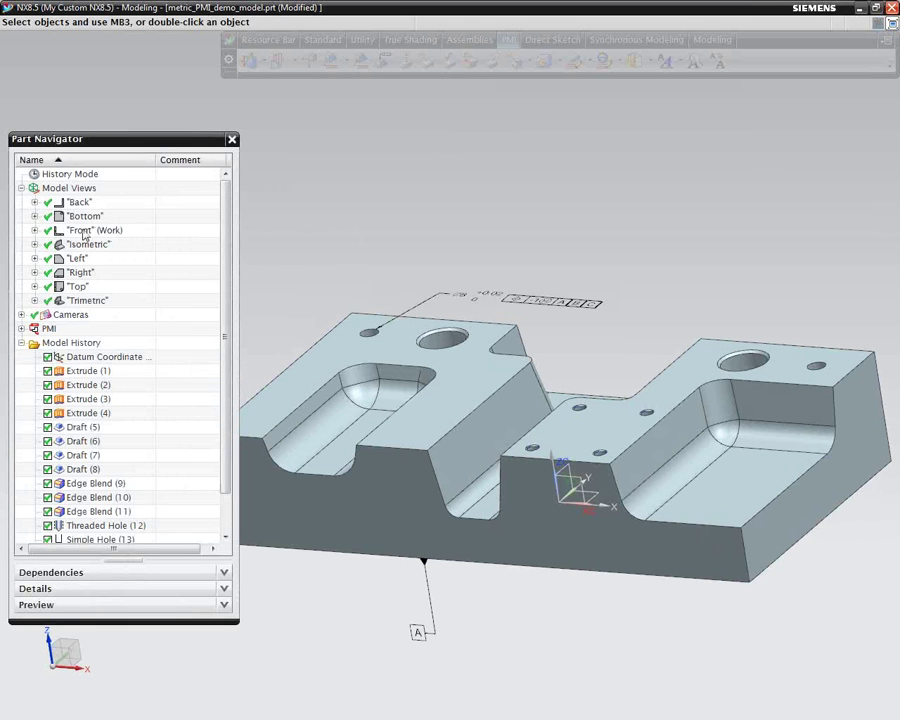
{"action": "left_click", "coordinate": [80, 289]}
{"action": "right_click", "coordinate": [102, 289]}
{"action": "left_click", "coordinate": [115, 297]}
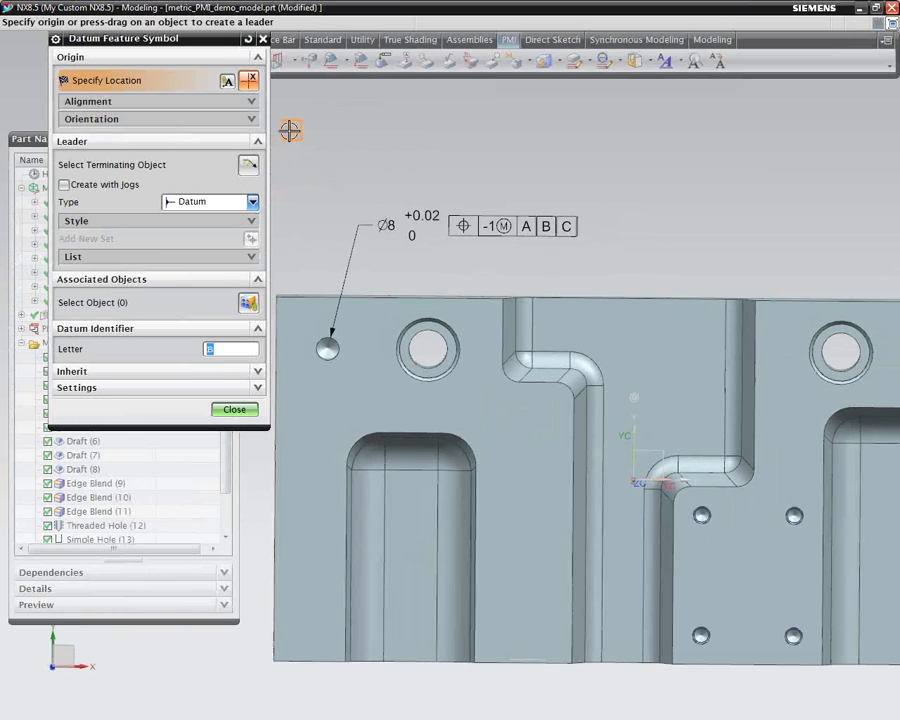
Step: Try to create datum feature symbol B with its leader on the left block's back edge and the back face associated
{"action": "left_click", "coordinate": [290, 130]}
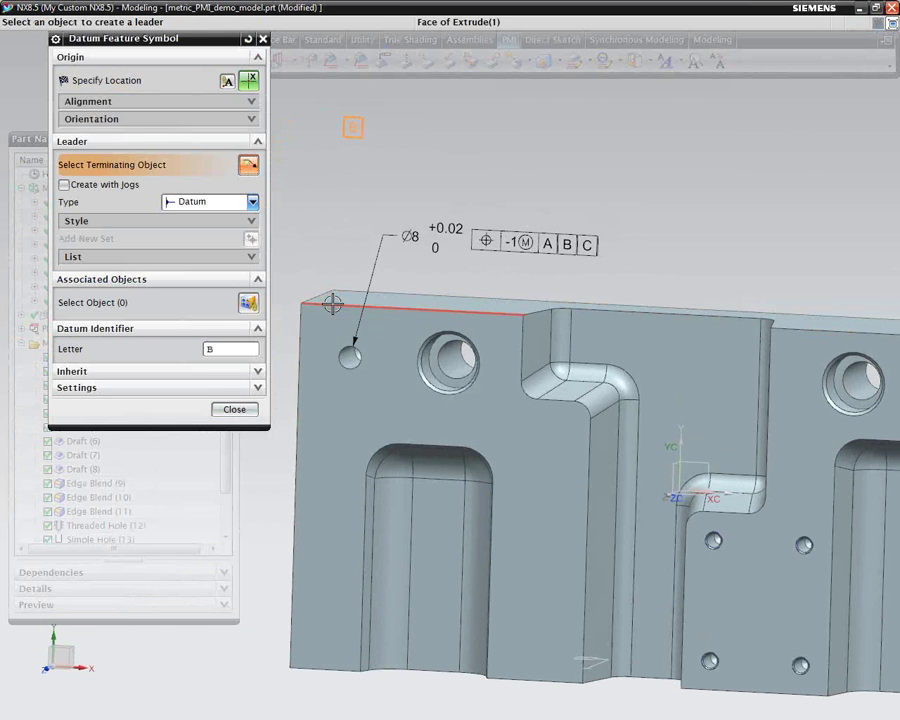
{"action": "left_click", "coordinate": [333, 303]}
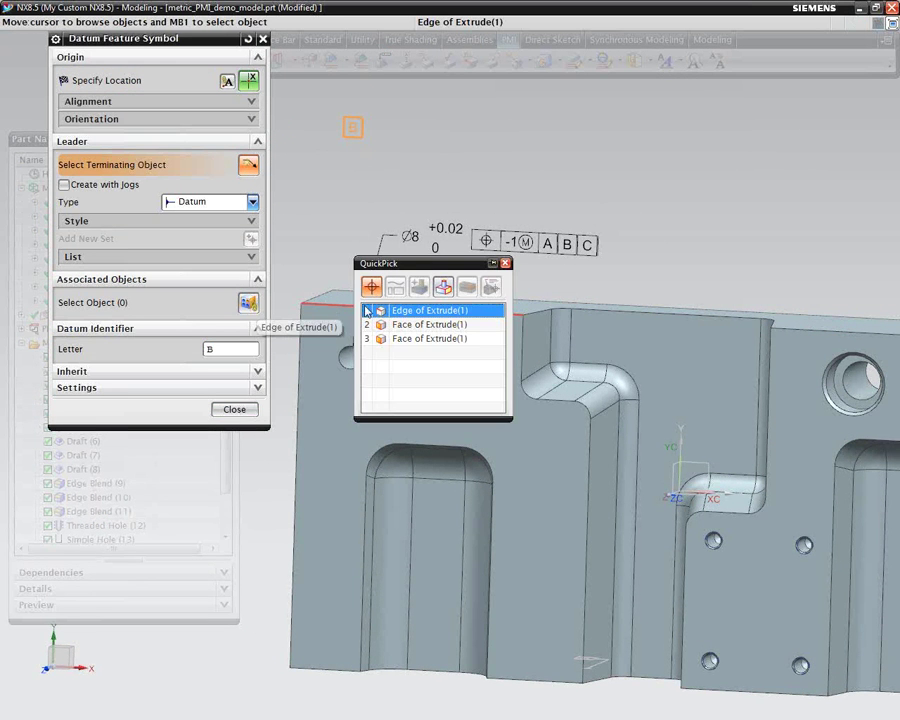
{"action": "left_click", "coordinate": [370, 362]}
{"action": "left_click", "coordinate": [250, 308]}
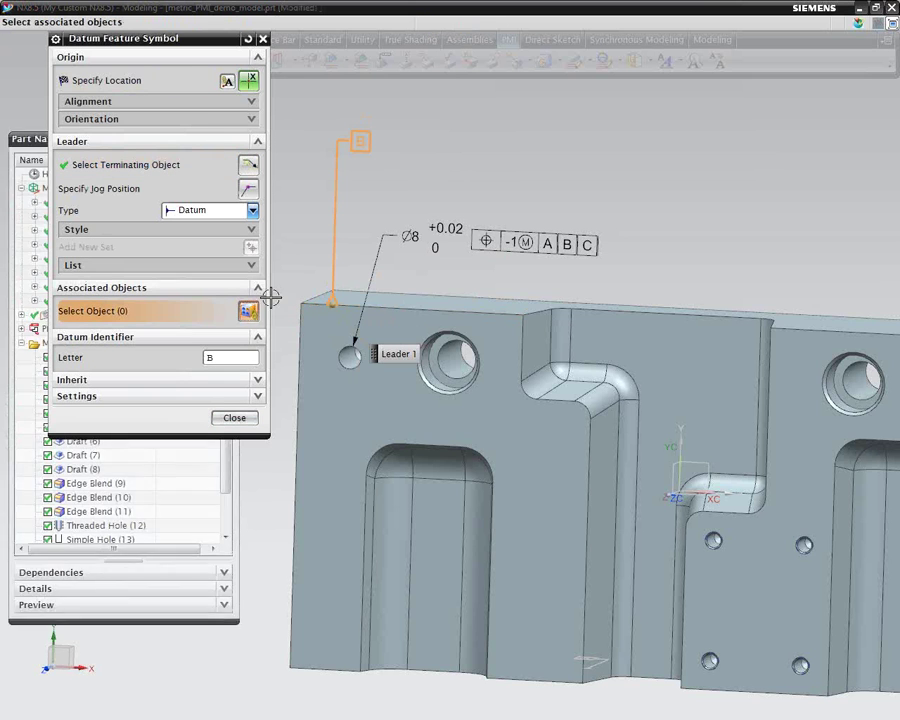
{"action": "left_click", "coordinate": [349, 270]}
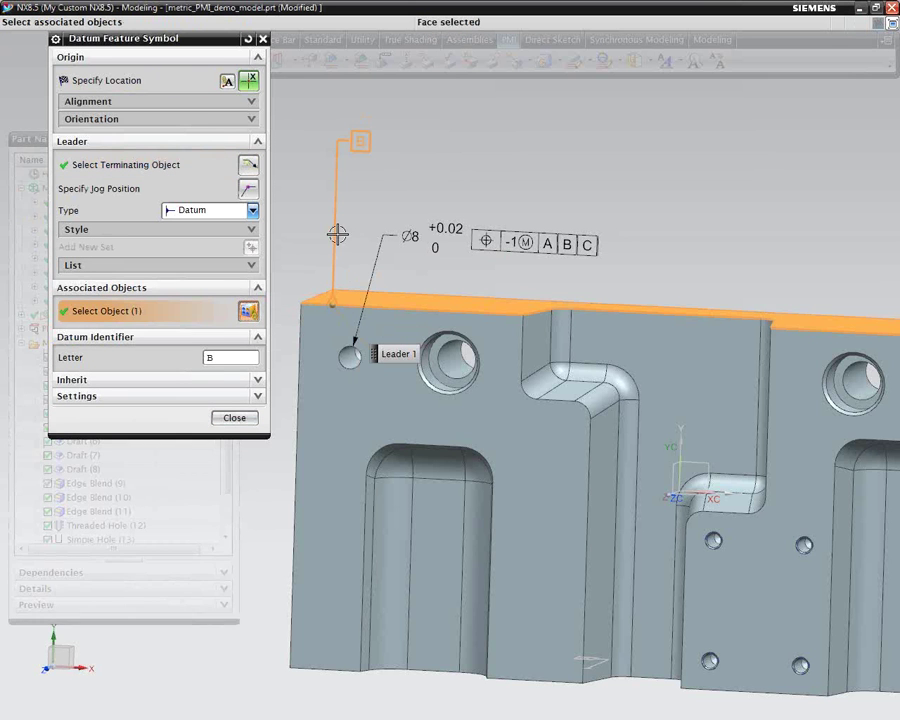
{"action": "left_click", "coordinate": [245, 418]}
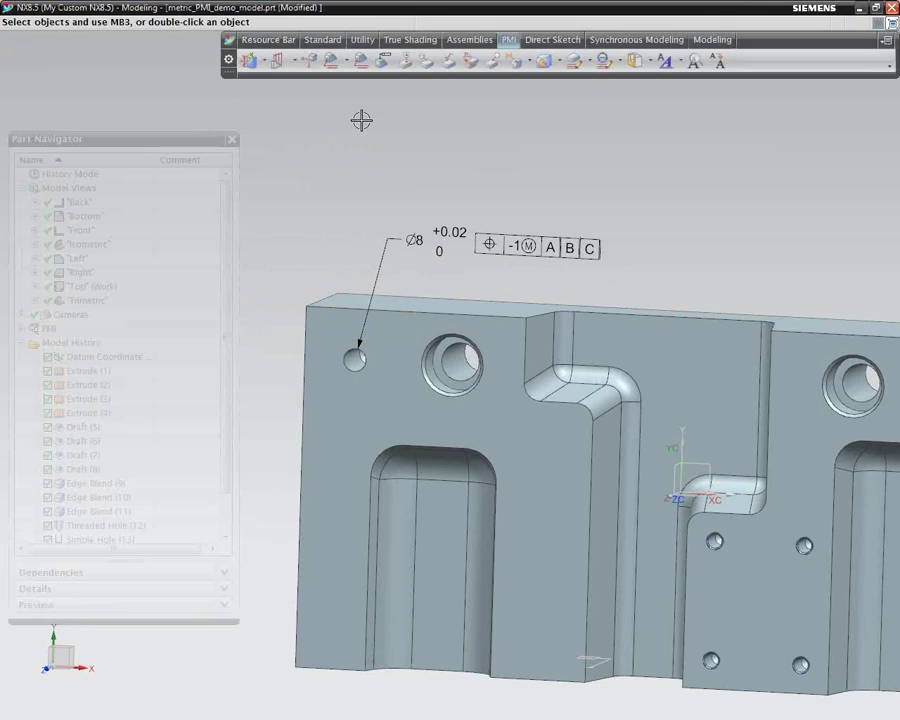
Step: Create datum feature symbol B associated with the block's back face, attach its leader near the left end, and place it behind the block
{"action": "left_click", "coordinate": [358, 61]}
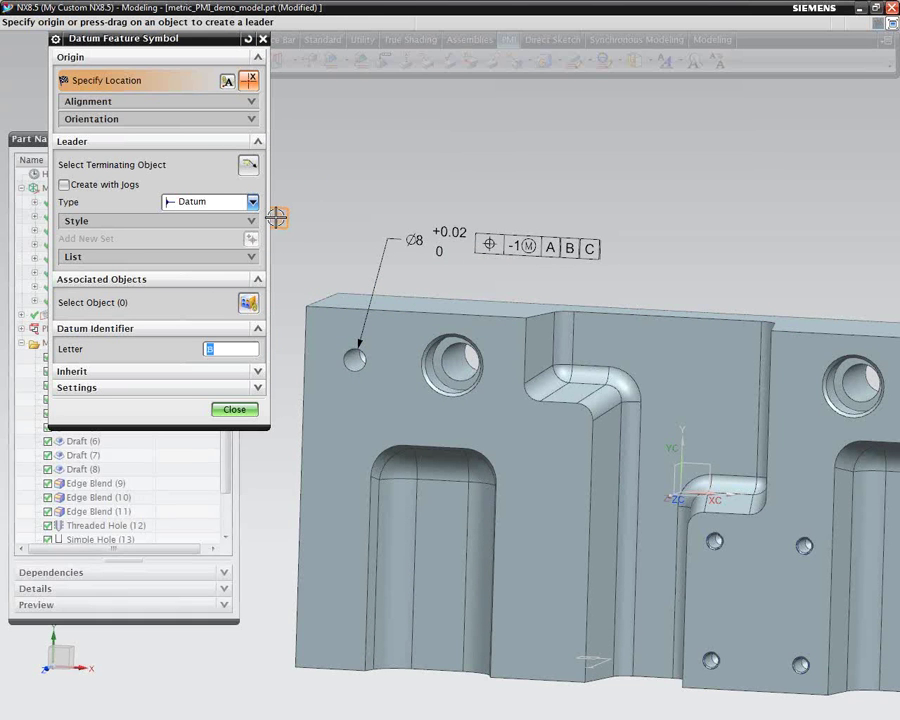
{"action": "left_click", "coordinate": [247, 302]}
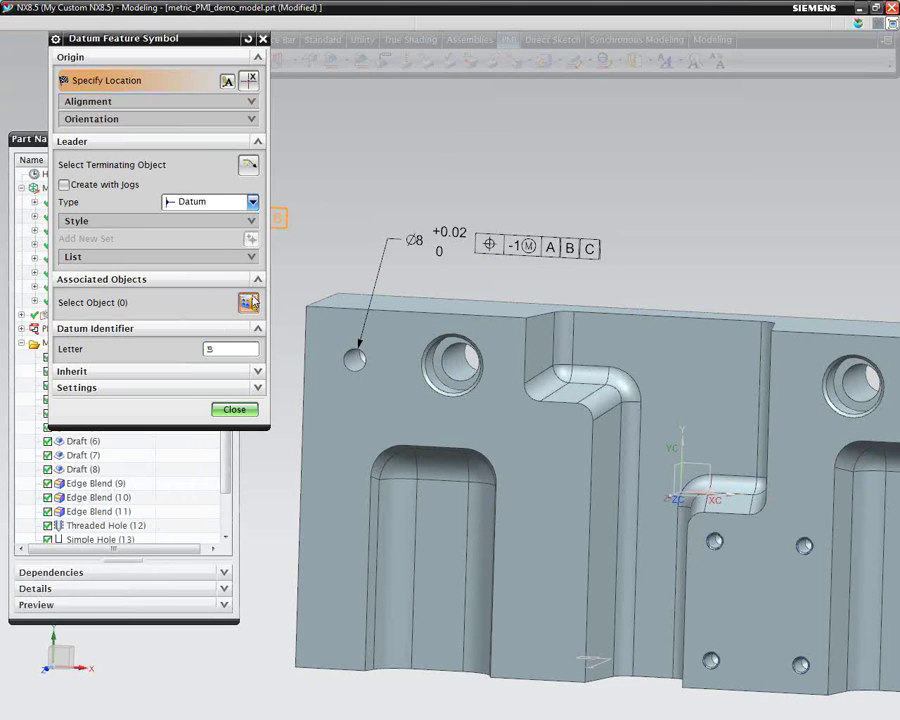
{"action": "left_click", "coordinate": [314, 292]}
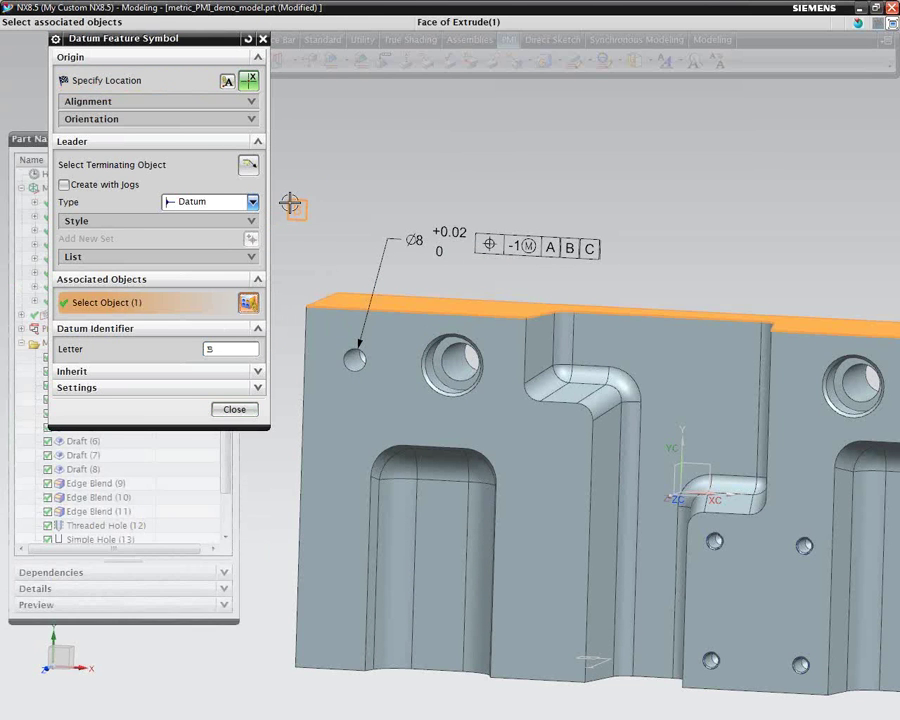
{"action": "left_click", "coordinate": [238, 166]}
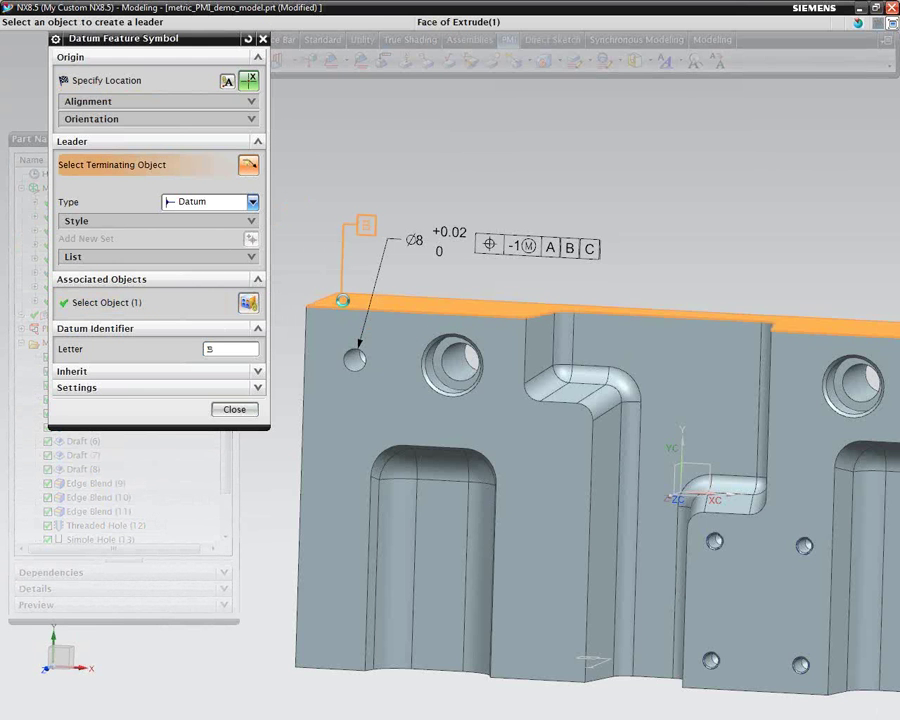
{"action": "left_click", "coordinate": [343, 297]}
{"action": "left_click", "coordinate": [357, 238]}
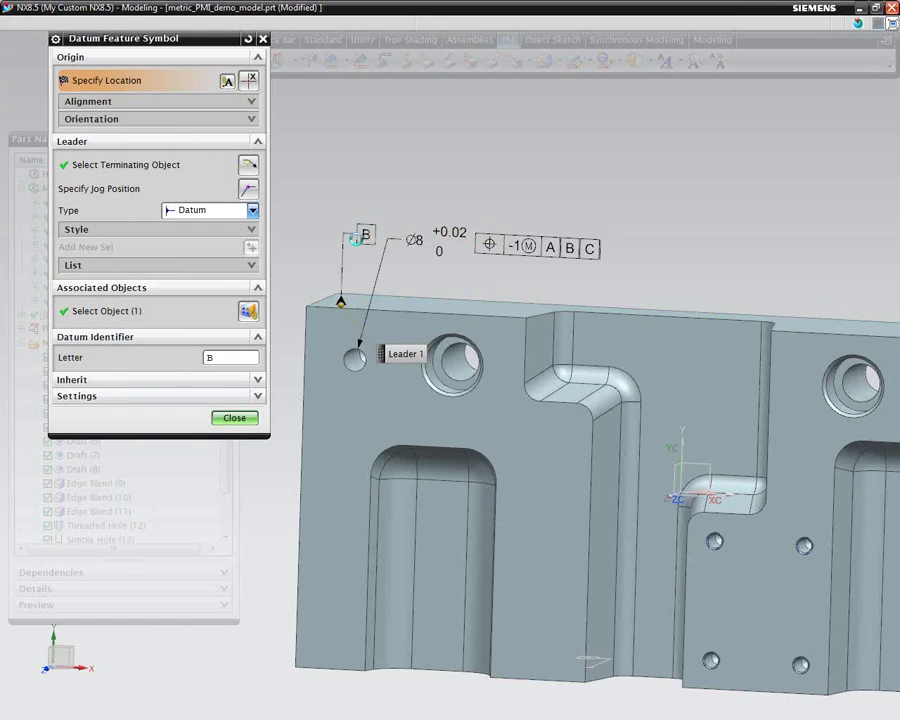
{"action": "mouse_move", "coordinate": [210, 440]}
{"action": "middle_click", "coordinate": [208, 410]}
{"action": "middle_click_drag", "start_coordinate": [208, 410], "coordinate": [273, 258]}
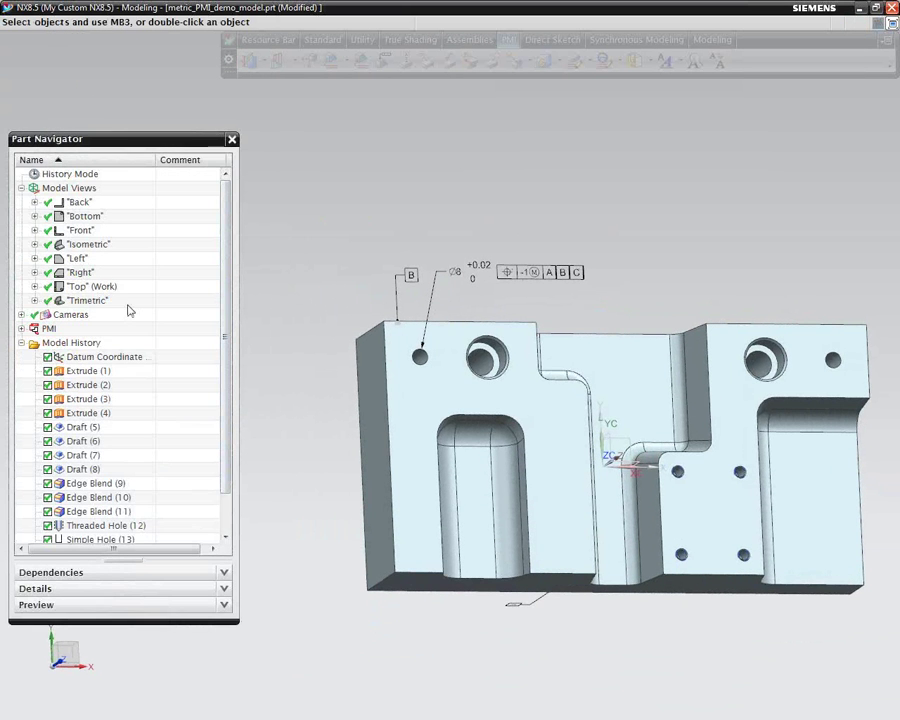
{"action": "middle_click_drag", "start_coordinate": [277, 197], "coordinate": [394, 152]}
{"action": "left_click", "coordinate": [394, 60]}
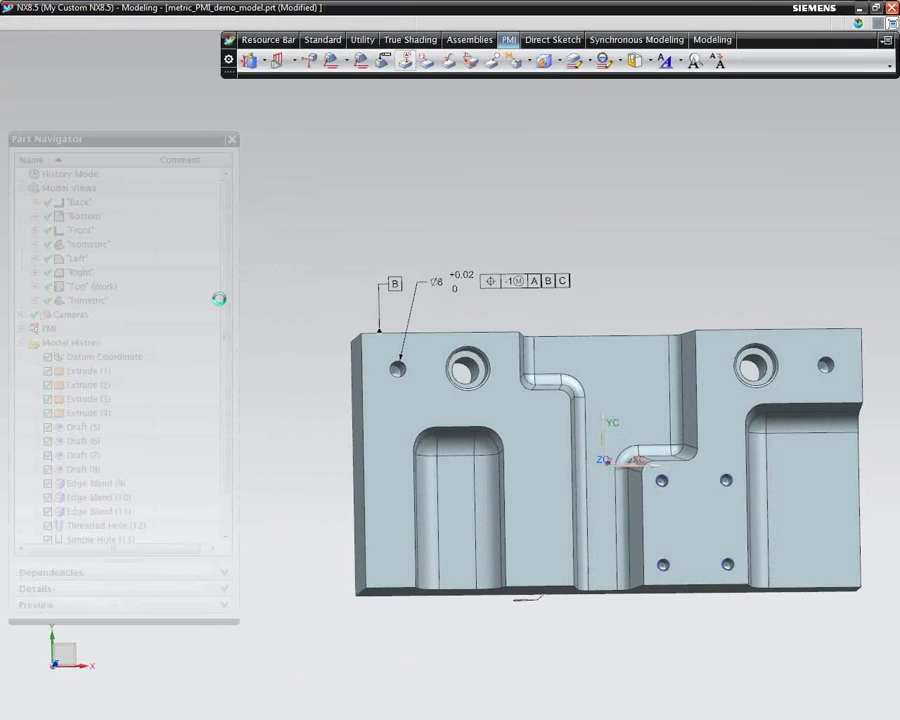
{"action": "scroll", "coordinate": [225, 363], "scroll_direction": "up", "scroll_amount": 5}
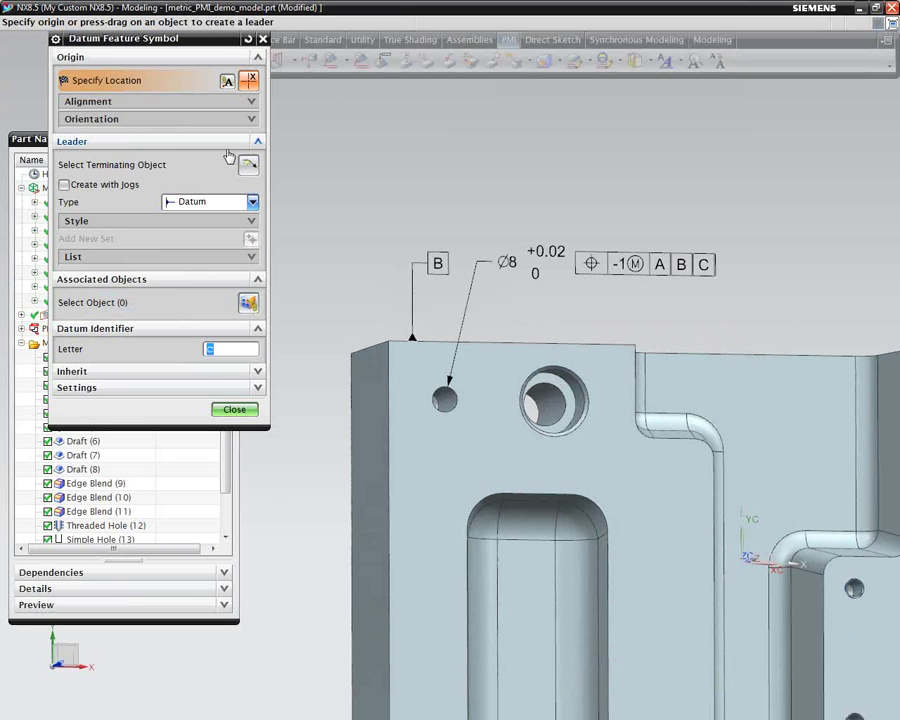
{"action": "left_click", "coordinate": [248, 162]}
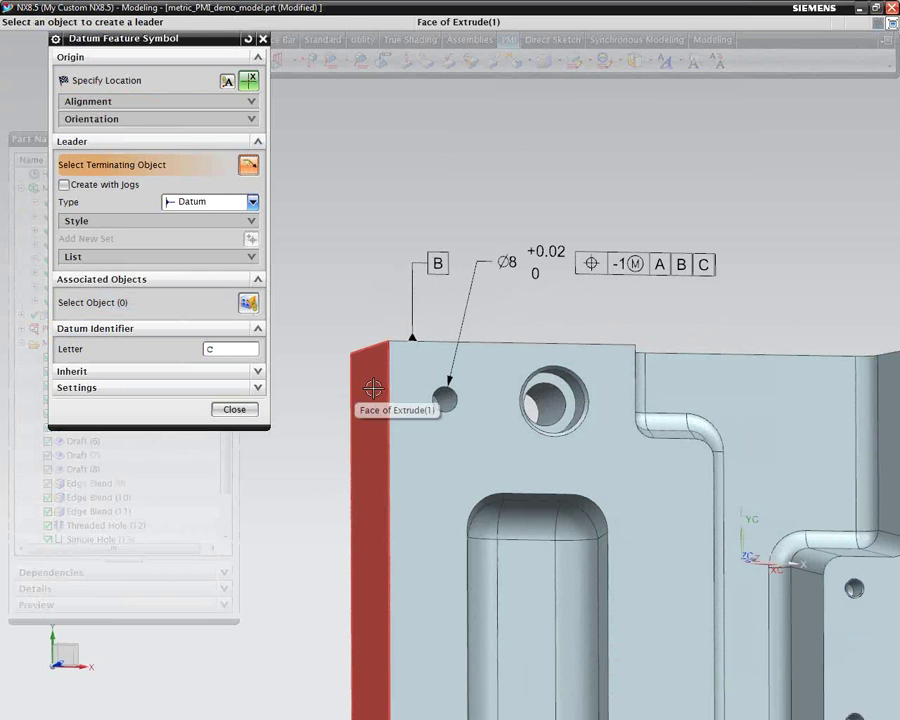
{"action": "left_click", "coordinate": [373, 388]}
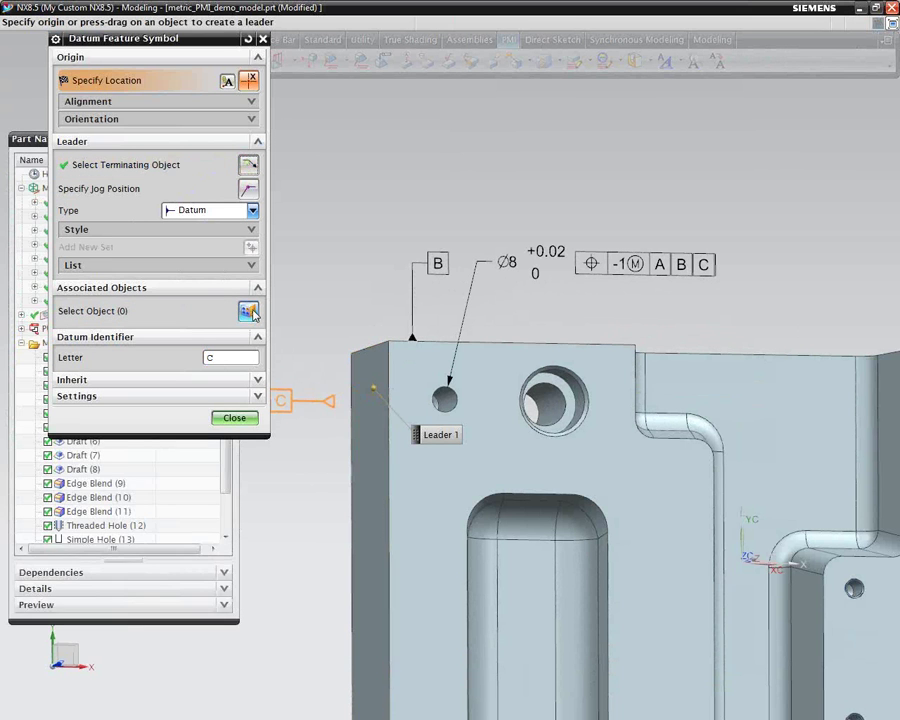
{"action": "left_click", "coordinate": [248, 310]}
{"action": "left_click", "coordinate": [362, 402]}
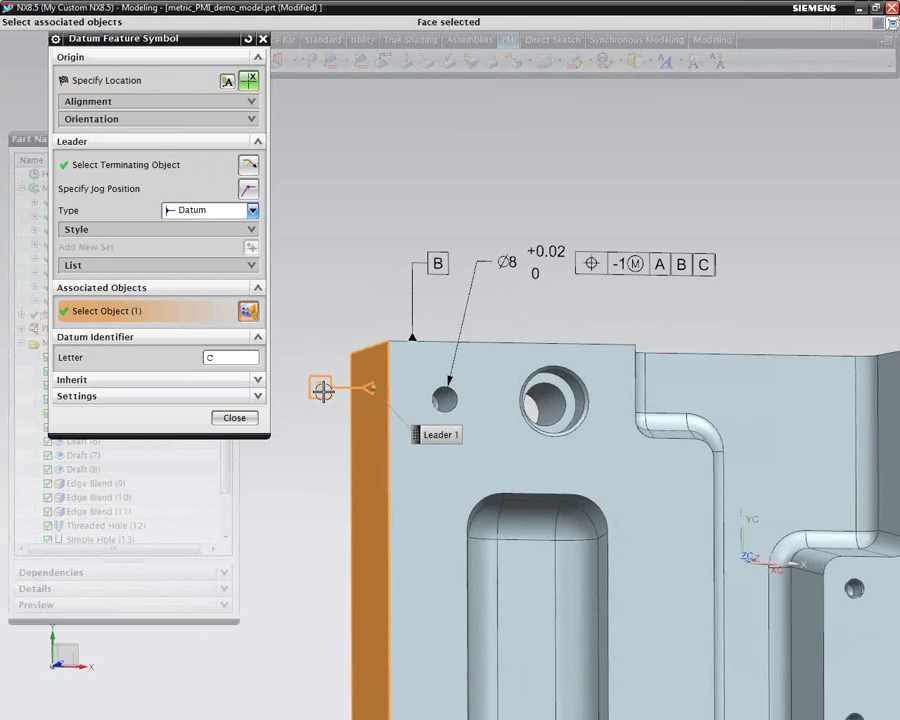
{"action": "left_click", "coordinate": [238, 418]}
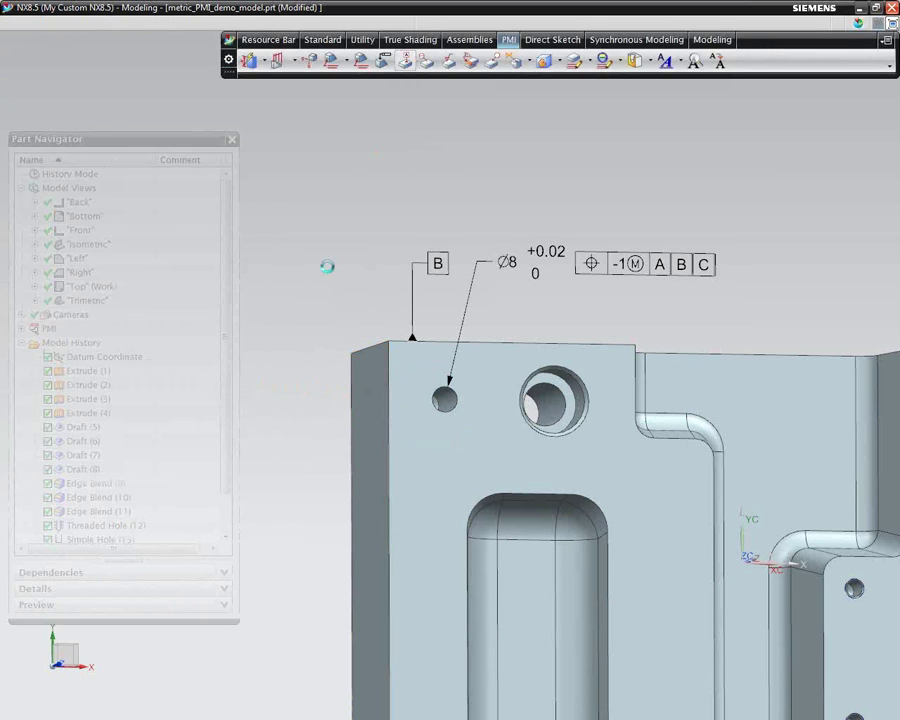
Step: Create datum feature symbol C associated with the block's left side face, attaching its leader to that face's upper edge and placing it outside the block
{"action": "left_click", "coordinate": [277, 60]}
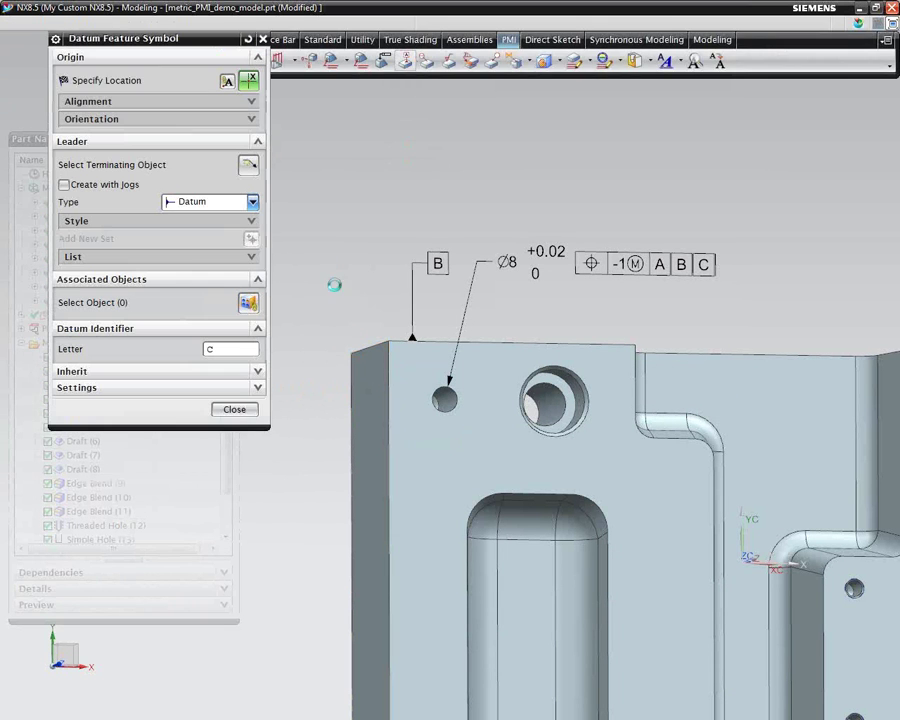
{"action": "left_click", "coordinate": [248, 302]}
{"action": "left_click", "coordinate": [358, 388]}
{"action": "left_click", "coordinate": [248, 164]}
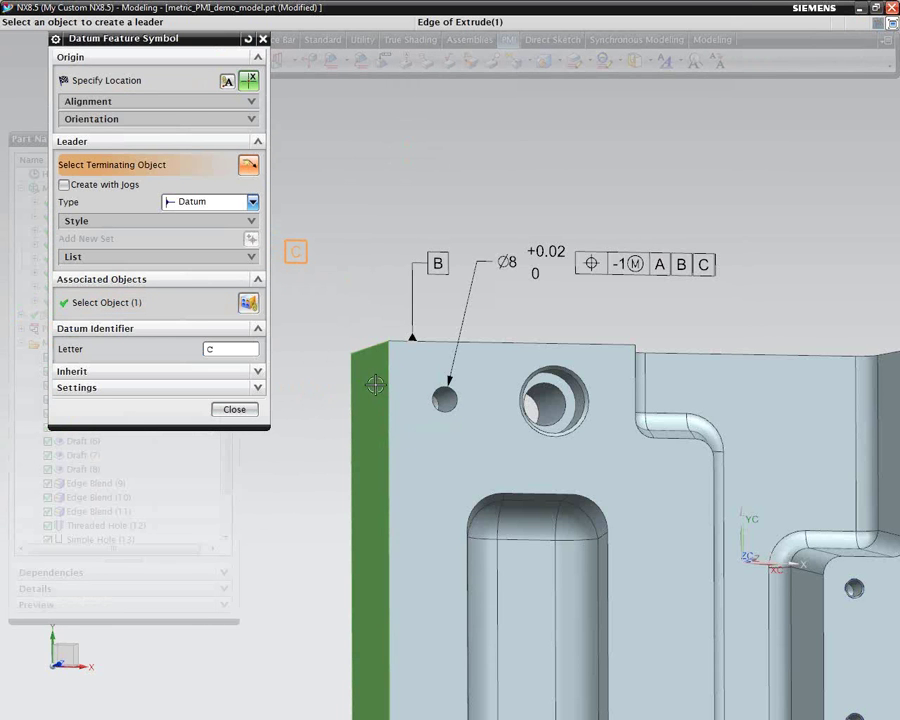
{"action": "left_click", "coordinate": [387, 383]}
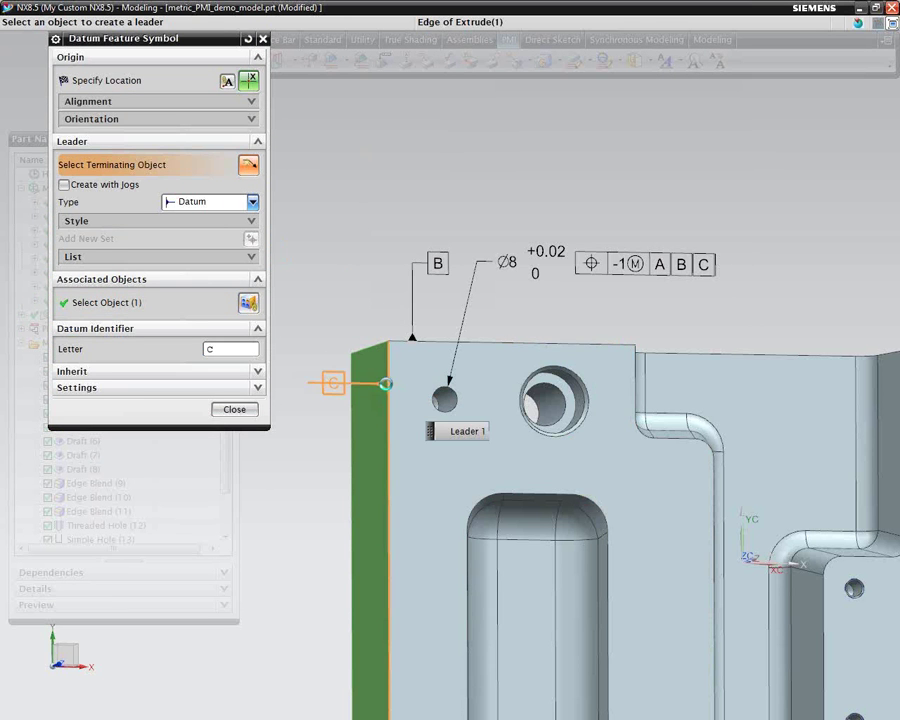
{"action": "left_click", "coordinate": [315, 386]}
{"action": "left_click", "coordinate": [232, 417]}
Step: Start a PMI note with the text "M6 X 1" and "4 PLCS." on two lines
{"action": "scroll", "coordinate": [384, 215], "scroll_direction": "down", "scroll_amount": 3}
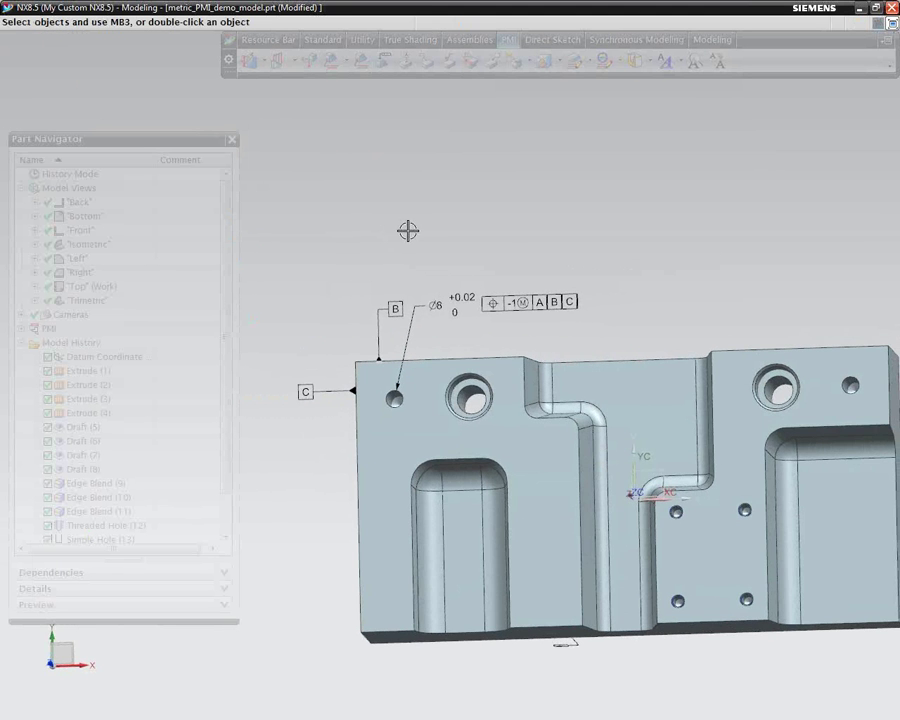
{"action": "middle_click_drag", "start_coordinate": [395, 225], "coordinate": [500, 211]}
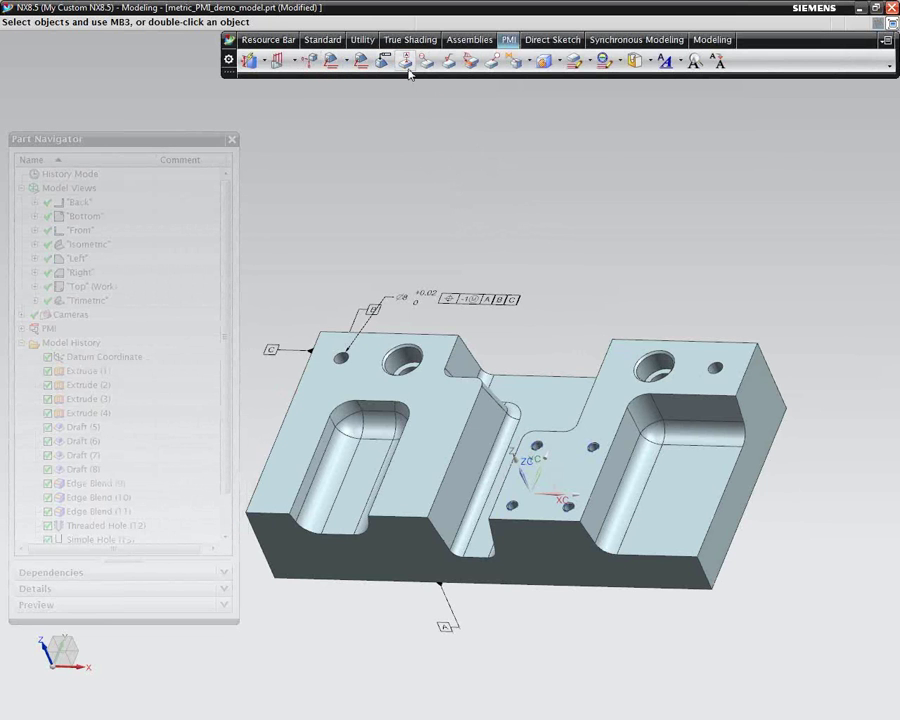
{"action": "left_click", "coordinate": [347, 61]}
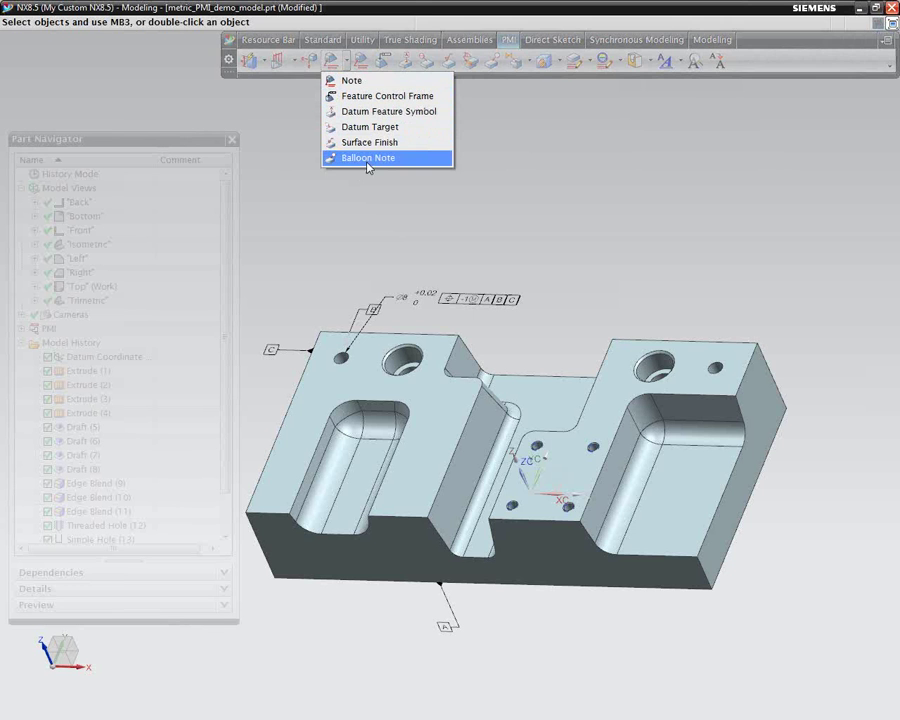
{"action": "left_click", "coordinate": [355, 82]}
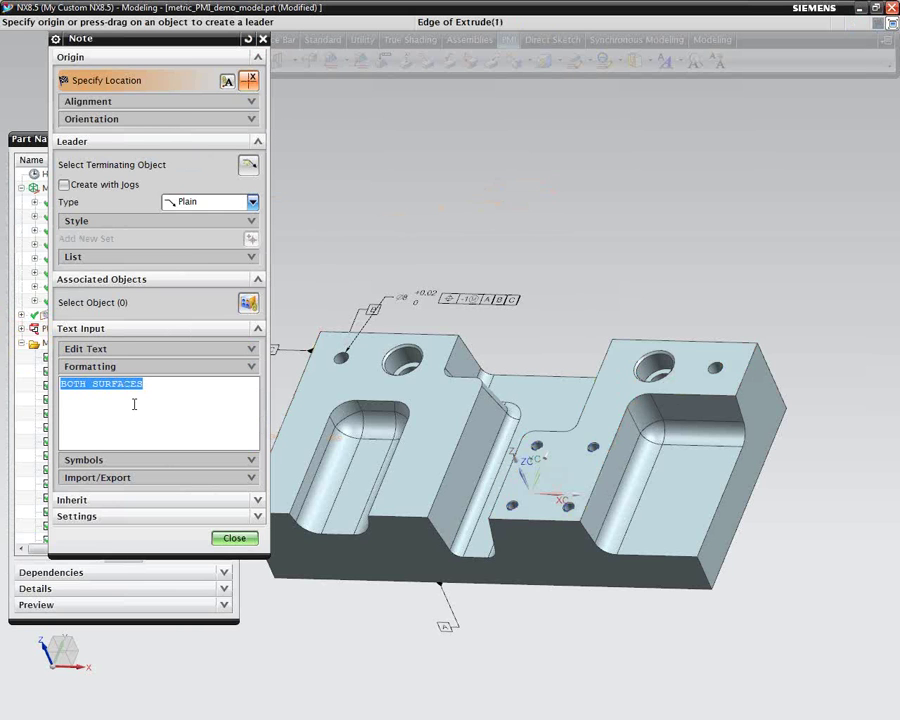
{"action": "type", "text": "m"}
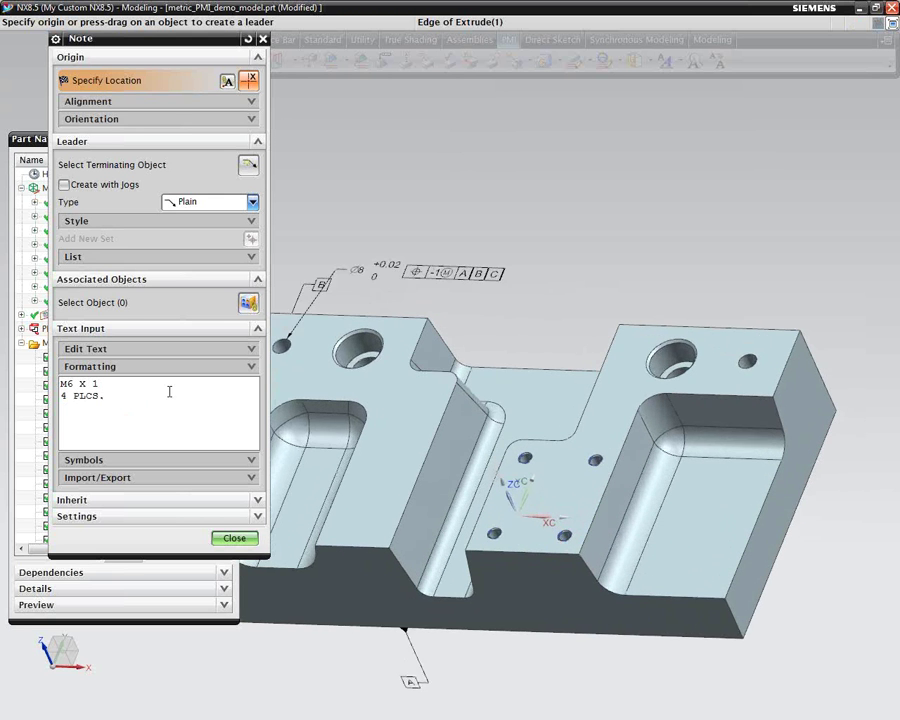
Step: Attach the note's leader to the back right hole of the four-hole pattern and place the text over the right pocket
{"action": "left_click", "coordinate": [248, 165]}
{"action": "scroll", "coordinate": [592, 380], "scroll_direction": "up", "scroll_amount": 5}
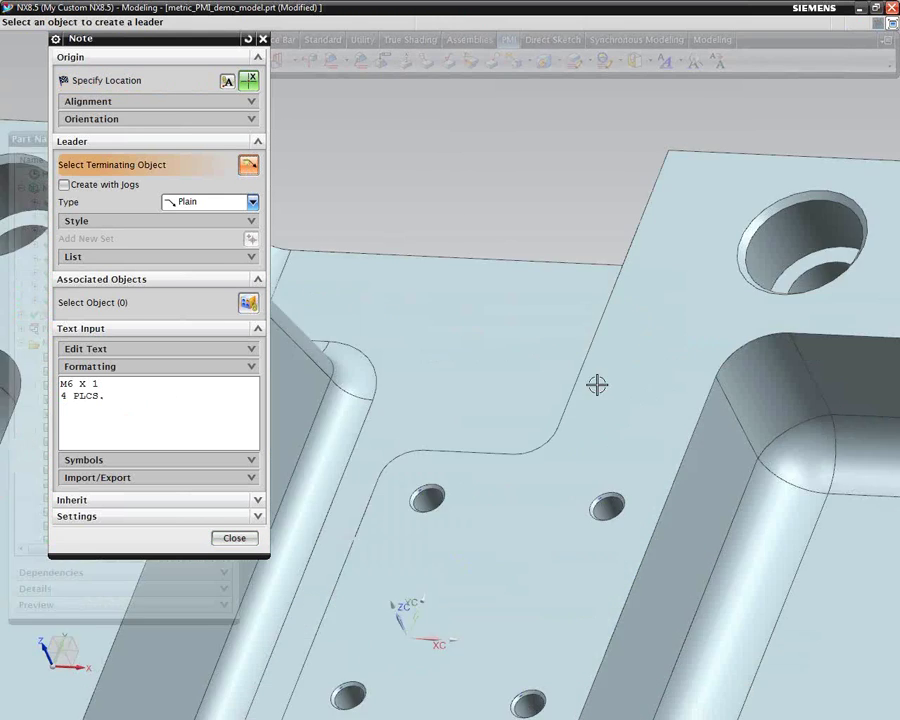
{"action": "left_click", "coordinate": [562, 505]}
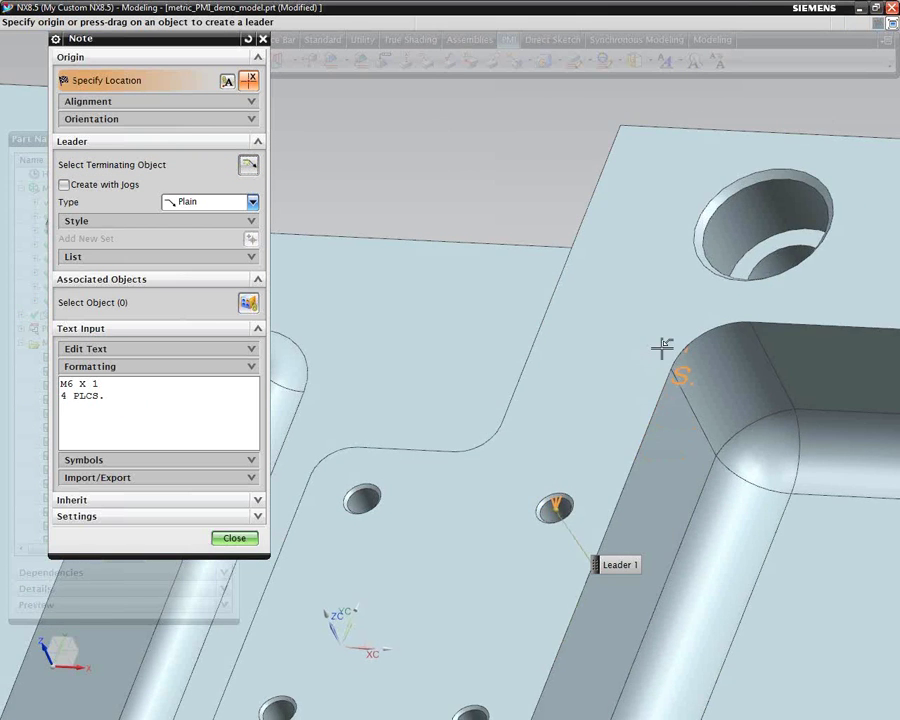
{"action": "scroll", "coordinate": [663, 345], "scroll_direction": "down", "scroll_amount": 5}
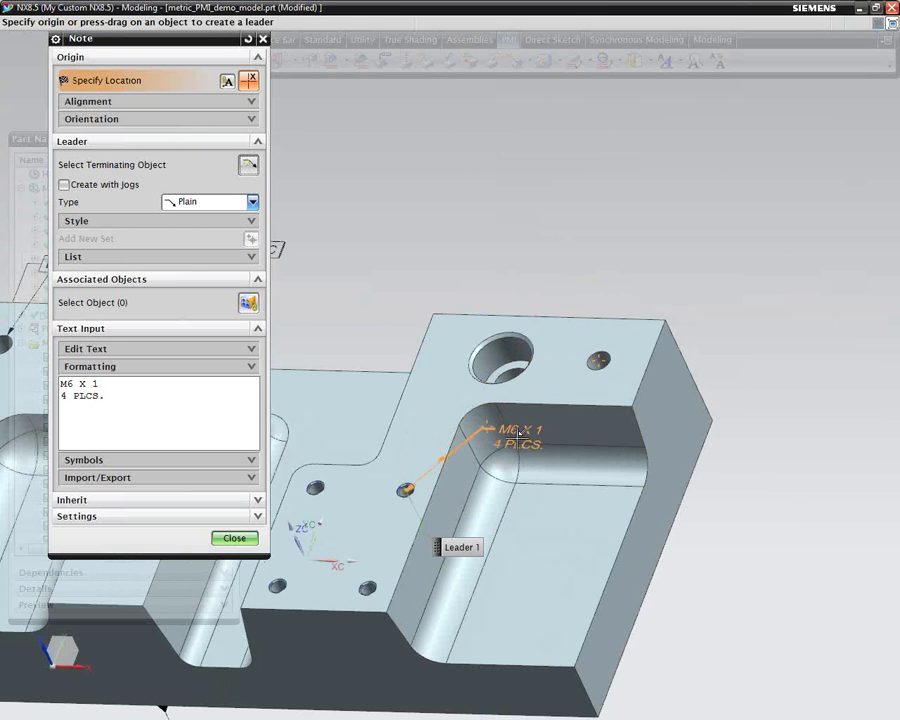
{"action": "left_click", "coordinate": [507, 432]}
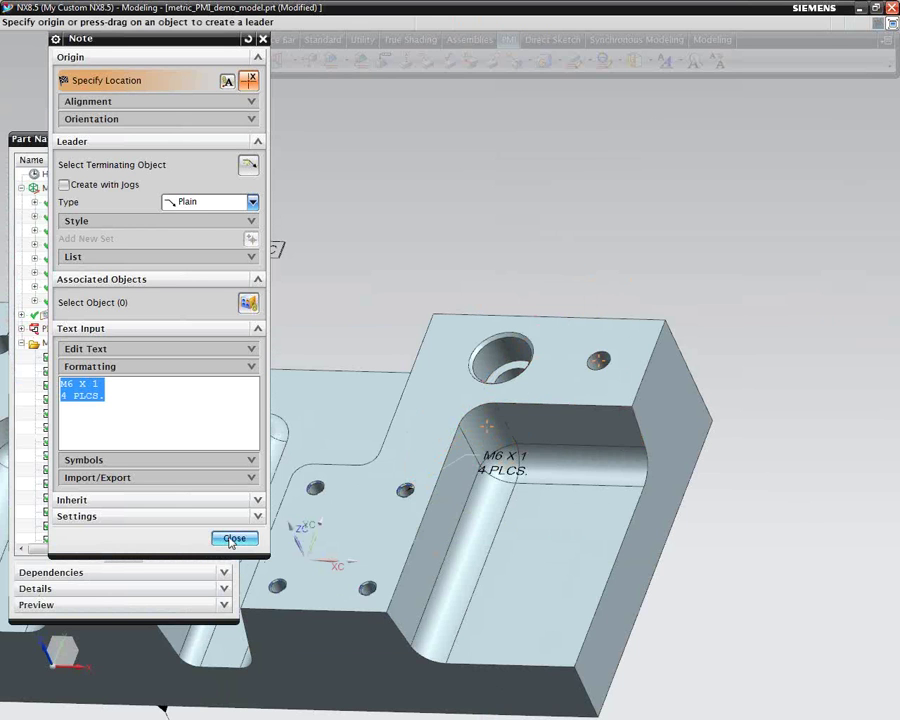
{"action": "scroll", "coordinate": [232, 541], "scroll_direction": "up", "scroll_amount": 6}
{"action": "scroll", "coordinate": [236, 541], "scroll_direction": "up", "scroll_amount": 4}
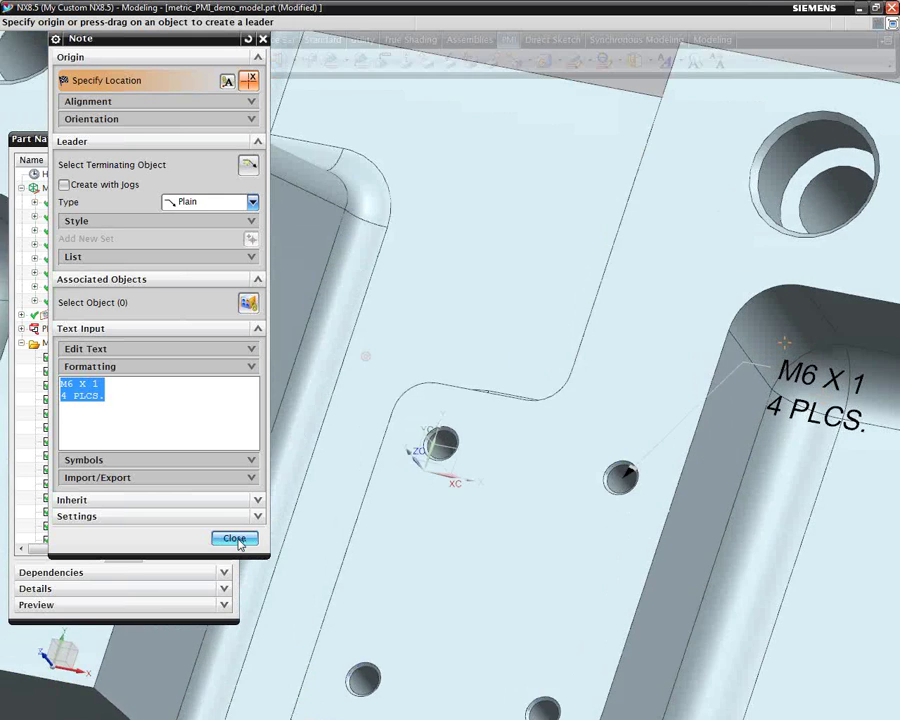
{"action": "middle_click_drag", "start_coordinate": [248, 548], "coordinate": [413, 572]}
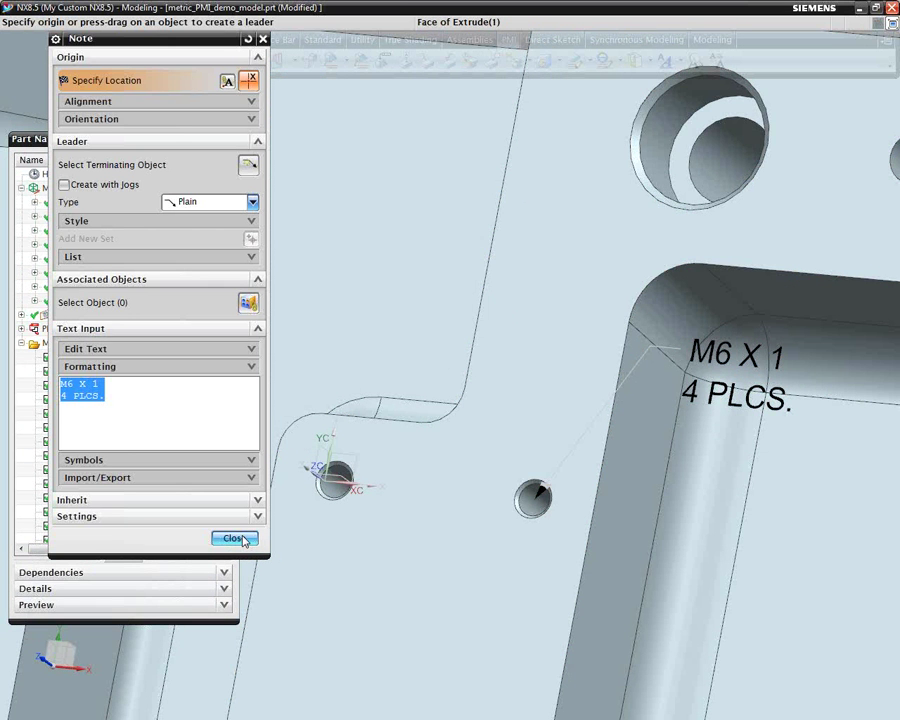
{"action": "left_click", "coordinate": [243, 540]}
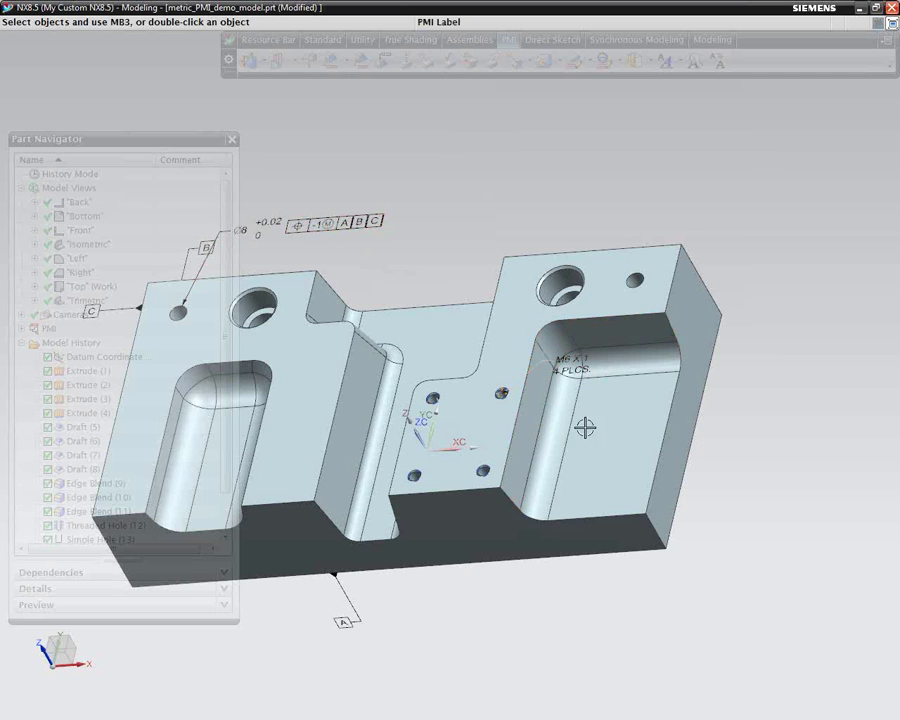
{"action": "key", "text": "Home"}
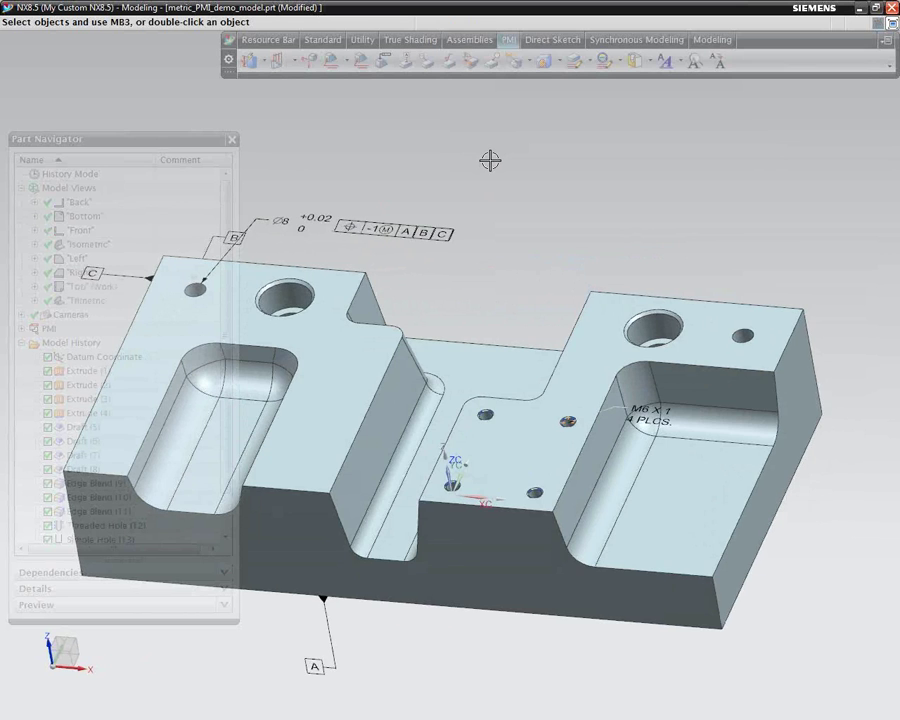
{"action": "middle_click_drag", "start_coordinate": [490, 157], "coordinate": [502, 175]}
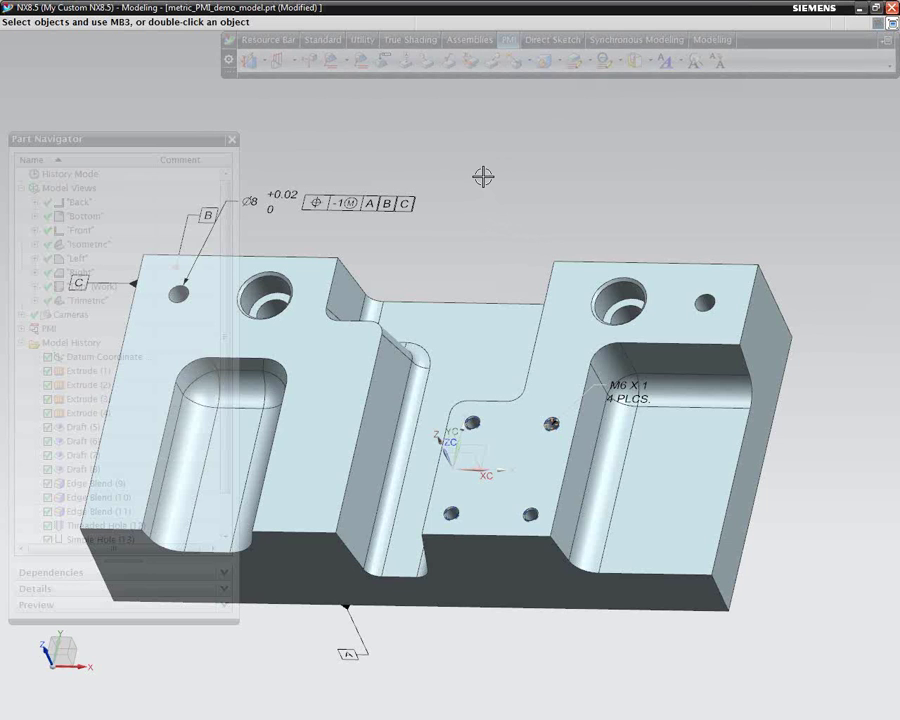
{"action": "key", "text": "Home"}
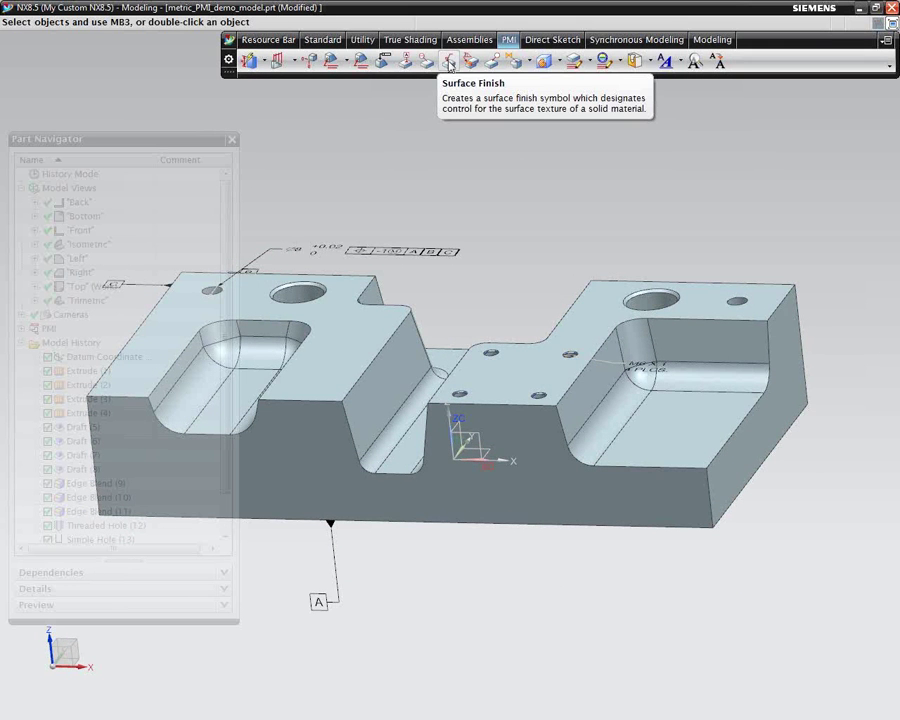
{"action": "left_click", "coordinate": [449, 62]}
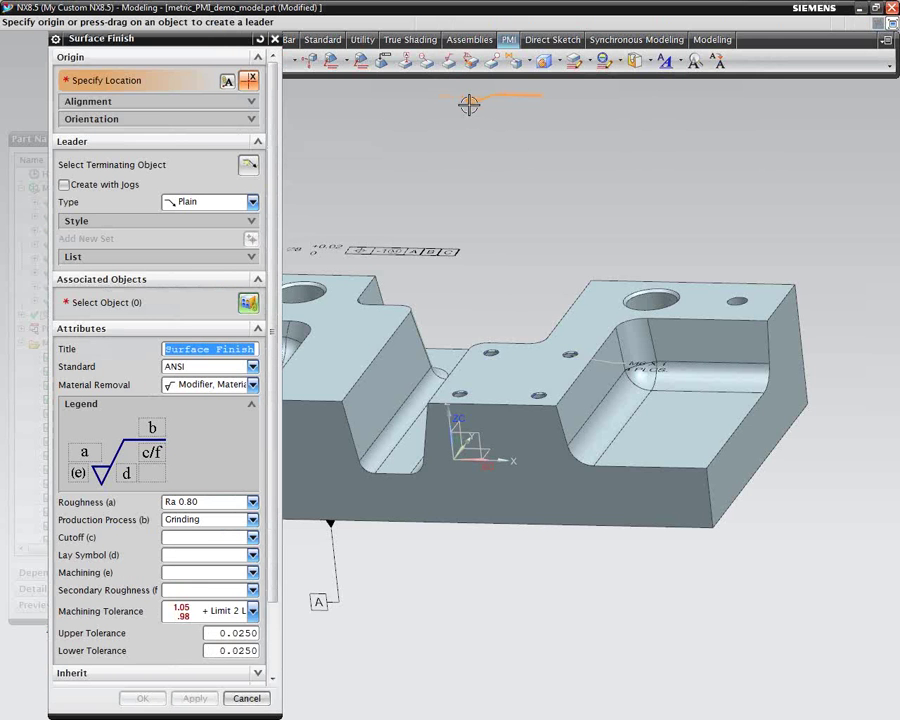
{"action": "key", "text": "ctrl+f"}
{"action": "left_click", "coordinate": [246, 698]}
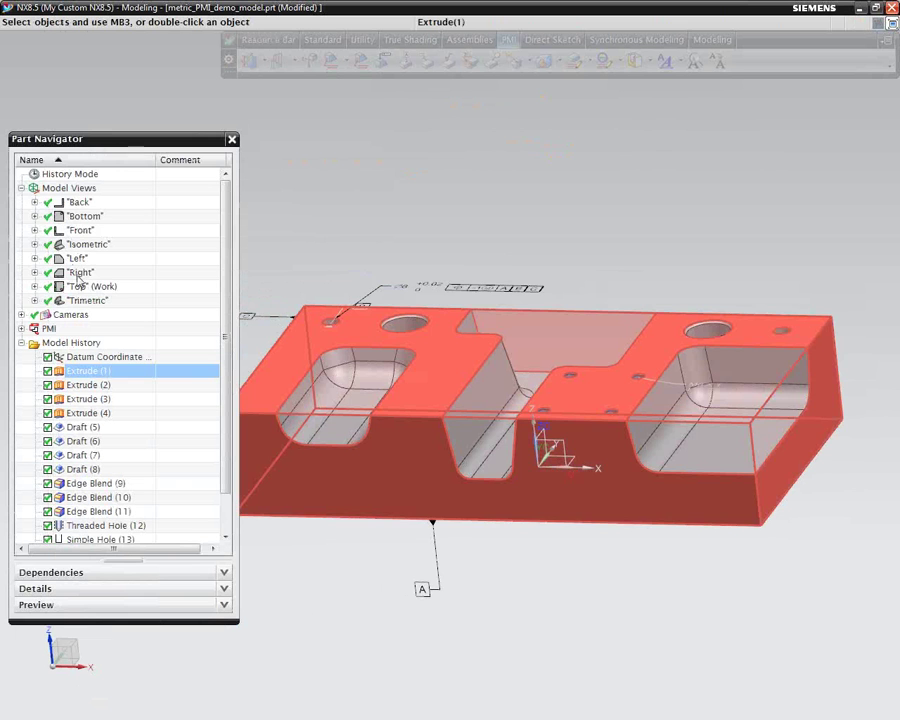
Step: Make the Front model view the work view
{"action": "left_click", "coordinate": [84, 232]}
{"action": "right_click", "coordinate": [86, 232]}
{"action": "left_click", "coordinate": [122, 238]}
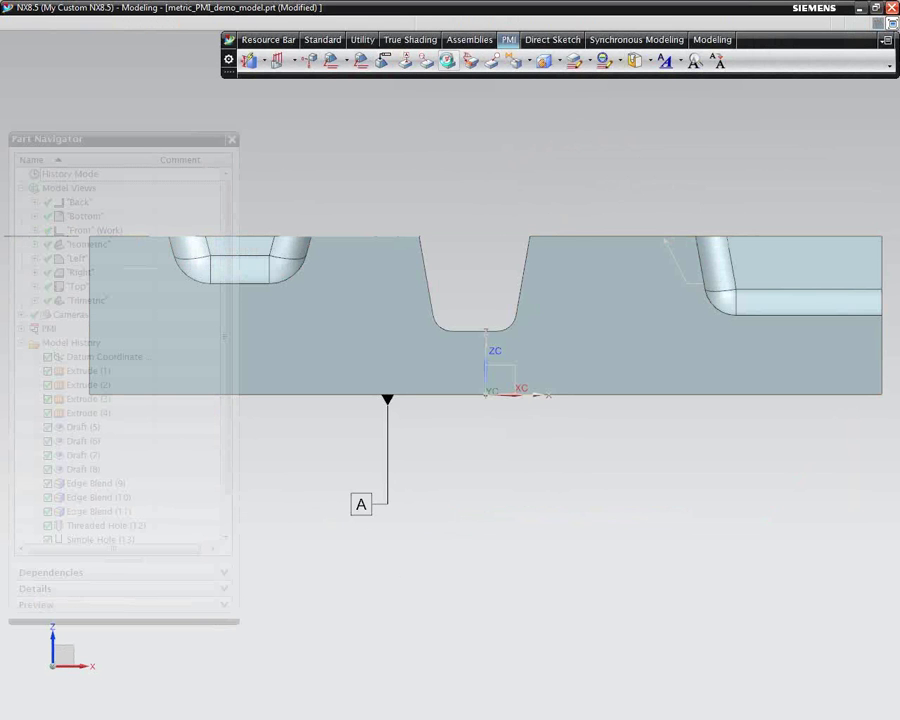
Step: Start a surface finish symbol with its leader on the front upper edge beside the four-hole pattern, associated with the two top faces
{"action": "left_click", "coordinate": [447, 63]}
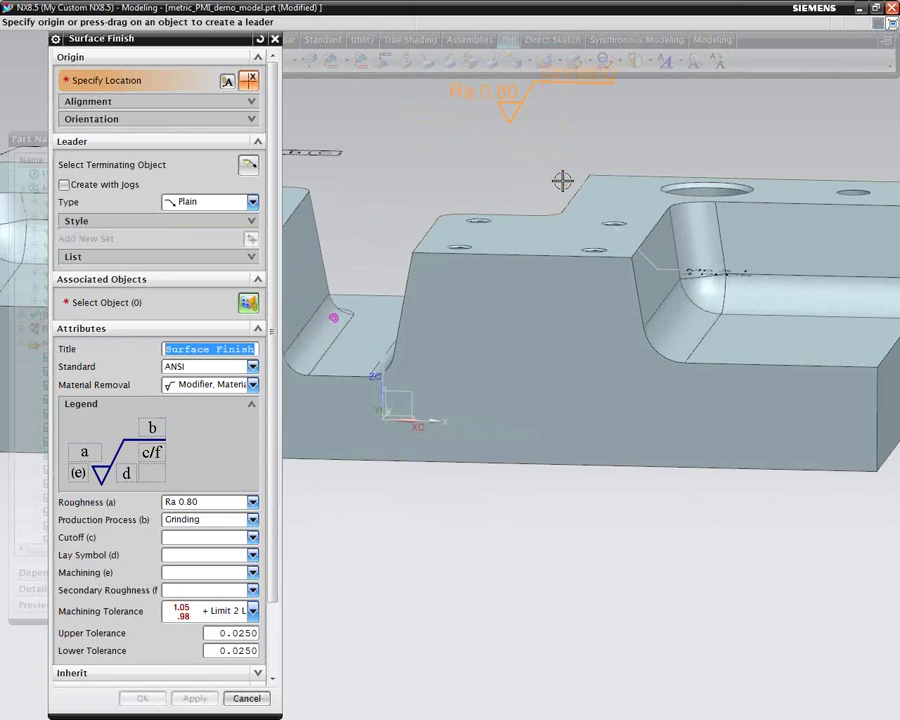
{"action": "left_click", "coordinate": [411, 150]}
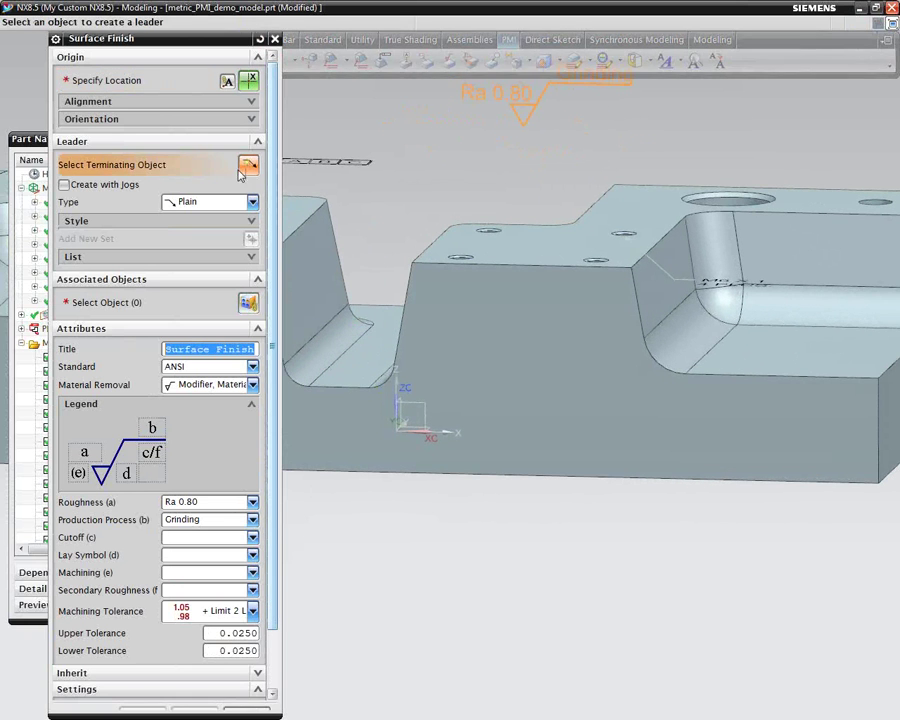
{"action": "left_click", "coordinate": [520, 262]}
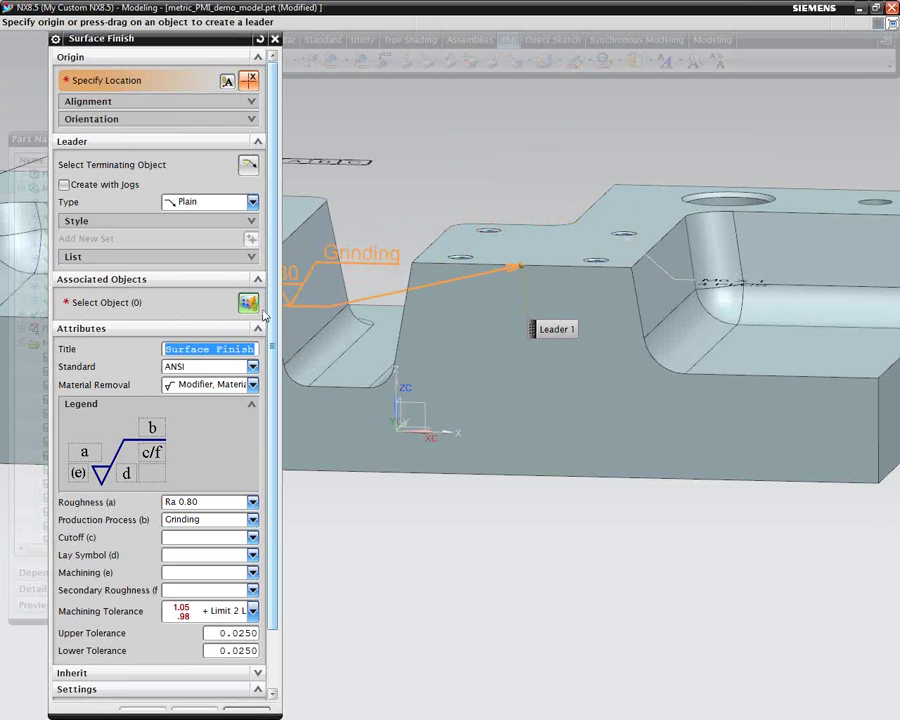
{"action": "left_click", "coordinate": [372, 287]}
{"action": "left_click", "coordinate": [573, 248]}
{"action": "middle_click_drag", "start_coordinate": [534, 231], "coordinate": [507, 204]}
{"action": "left_click", "coordinate": [321, 343]}
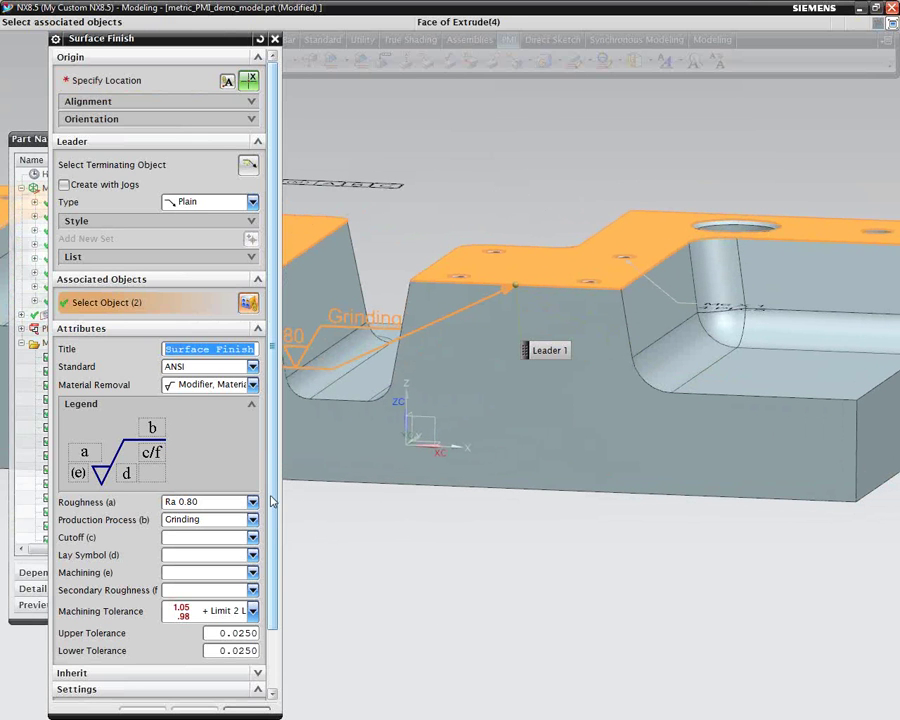
Step: Choose roughness Ra 0.80 and place the surface finish symbol on the front upper edge, just beside its leader's arrowhead
{"action": "left_click_drag", "start_coordinate": [272, 500], "coordinate": [259, 665]}
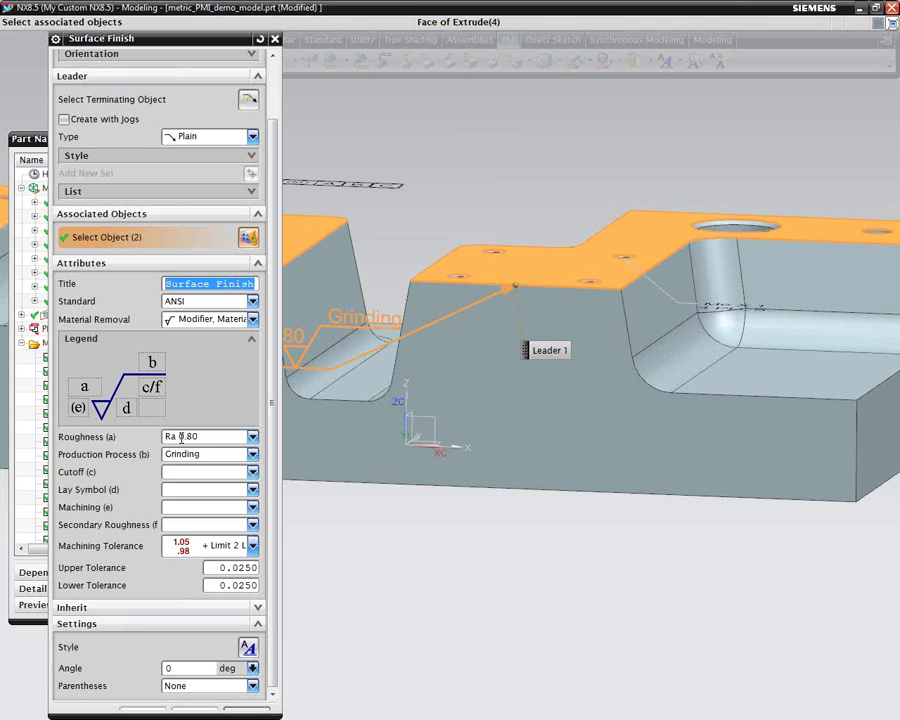
{"action": "left_click", "coordinate": [252, 438]}
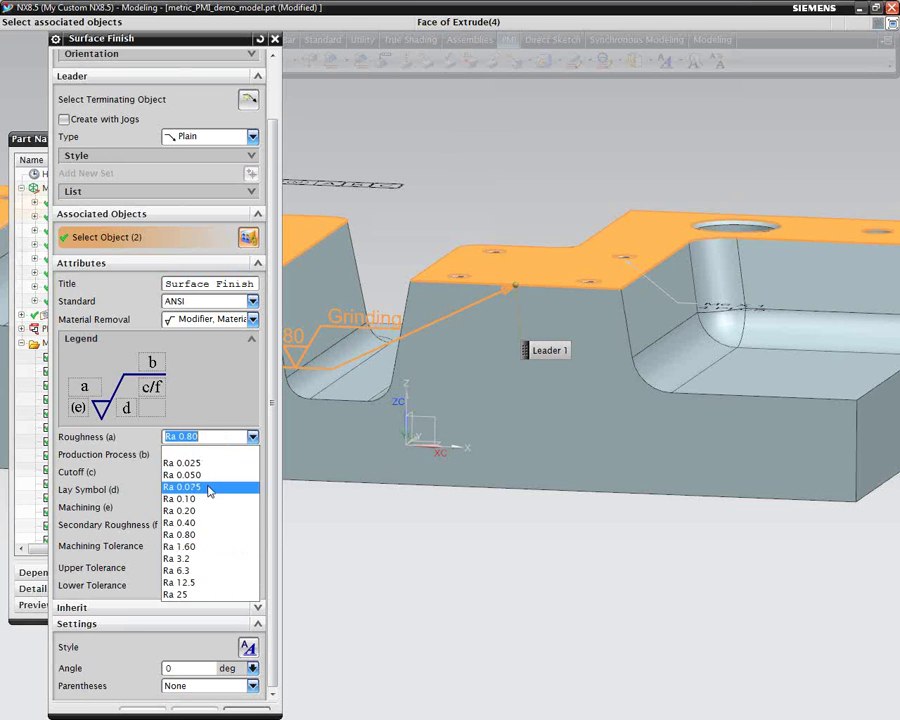
{"action": "left_click", "coordinate": [192, 537]}
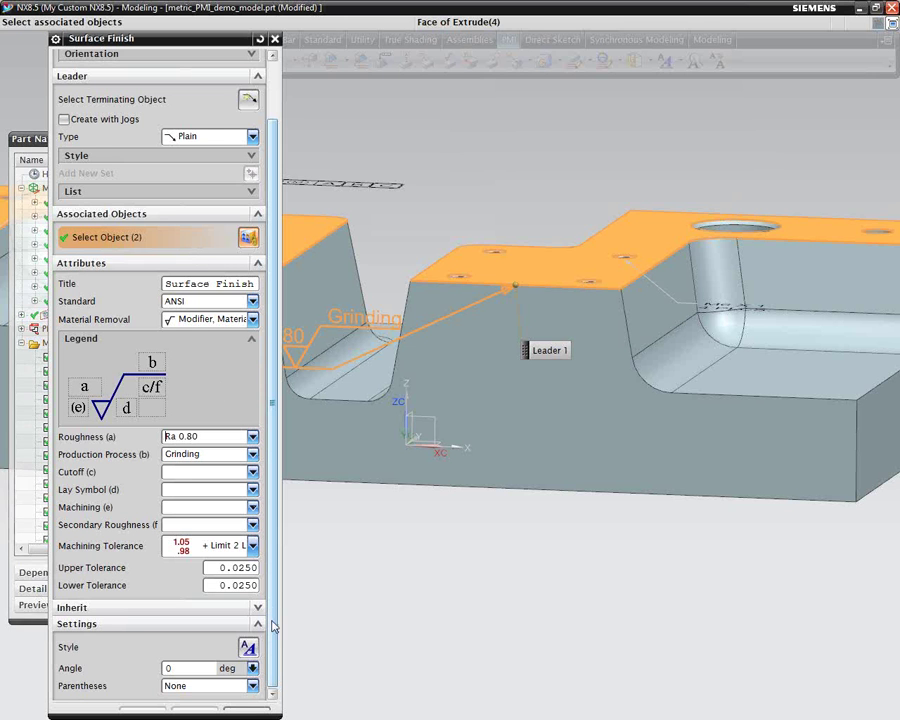
{"action": "left_click_drag", "start_coordinate": [193, 714], "coordinate": [187, 698]}
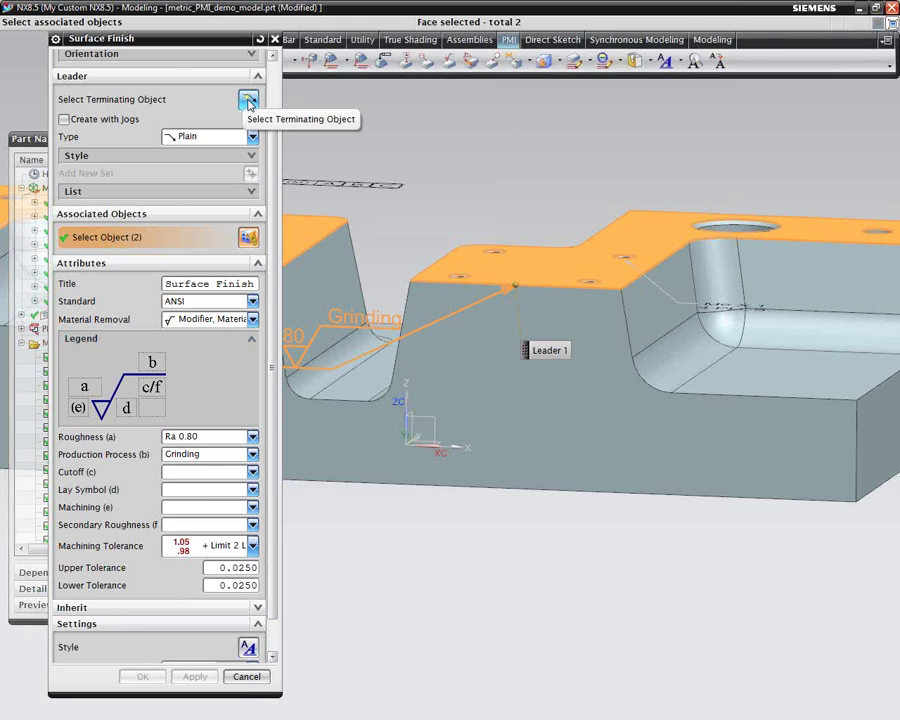
{"action": "left_click_drag", "start_coordinate": [273, 152], "coordinate": [279, 84]}
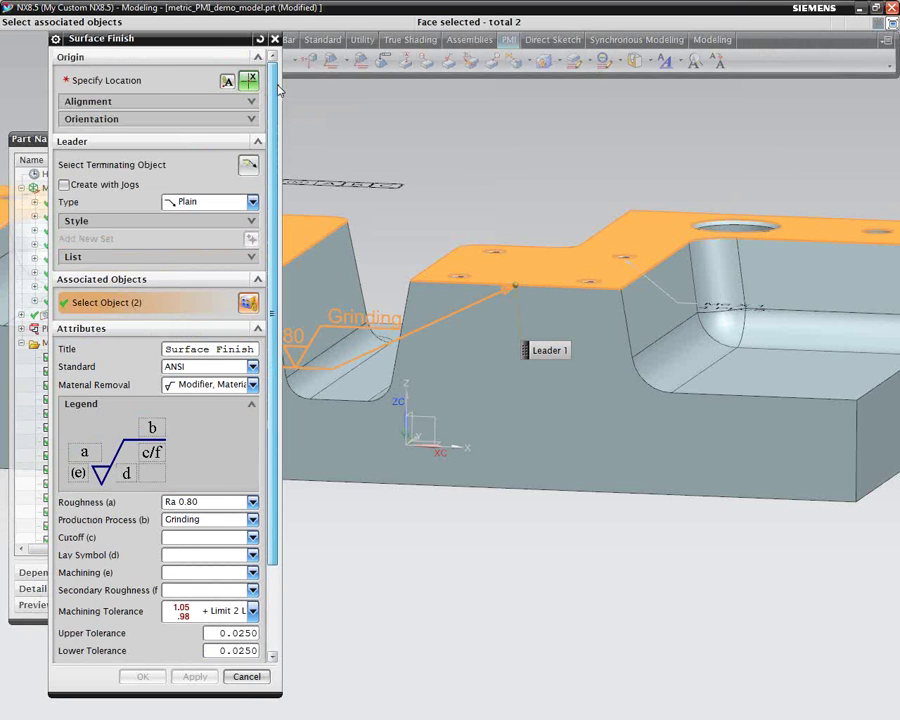
{"action": "left_click", "coordinate": [157, 81]}
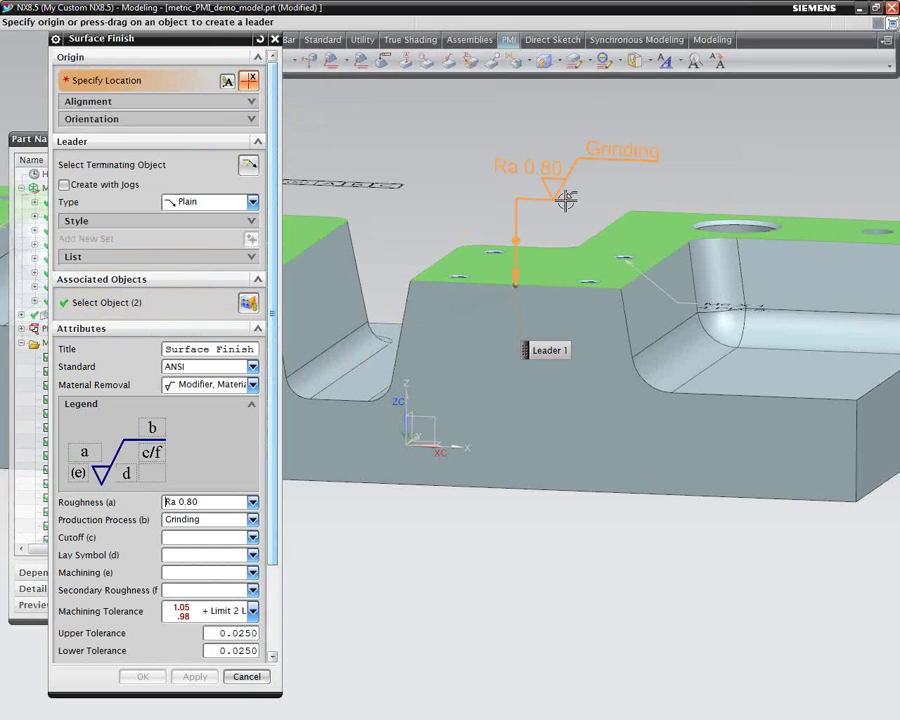
{"action": "left_click", "coordinate": [537, 286]}
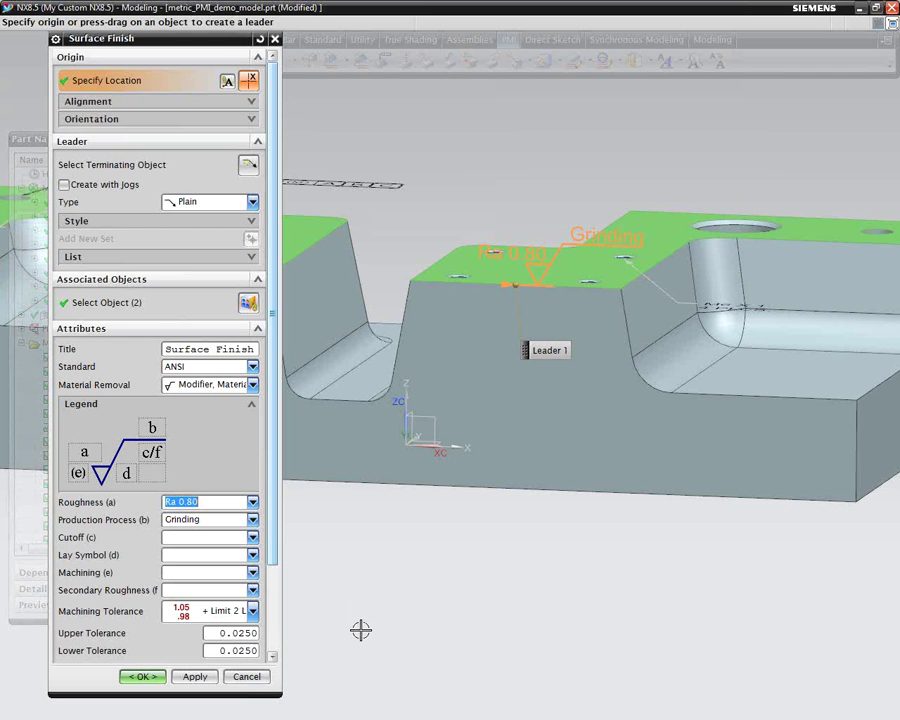
{"action": "left_click", "coordinate": [143, 676]}
{"action": "key", "text": "ctrl+alt+f"}
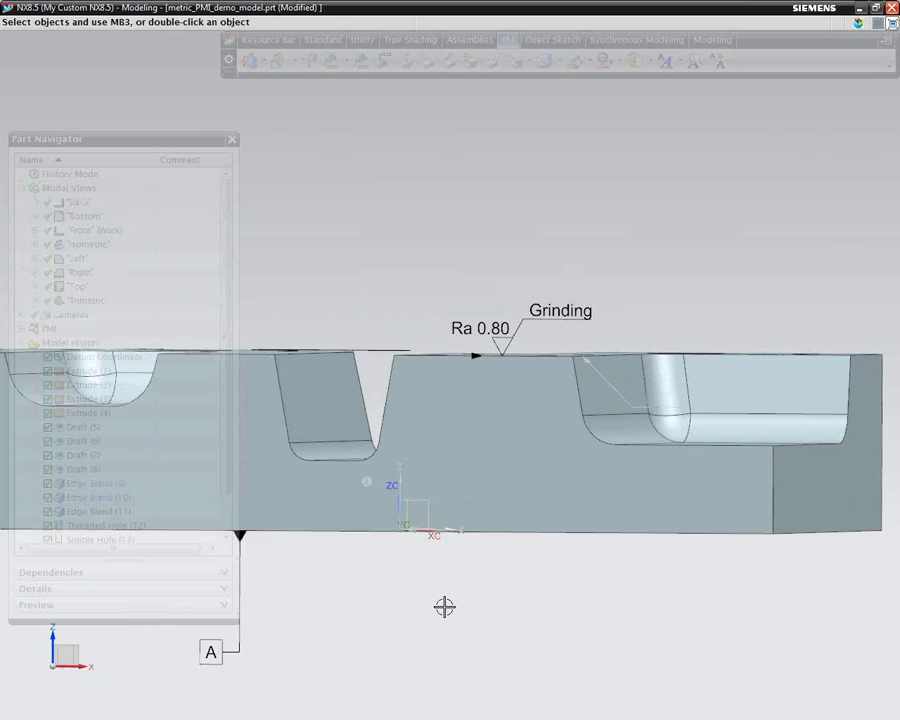
{"action": "key", "text": "Home"}
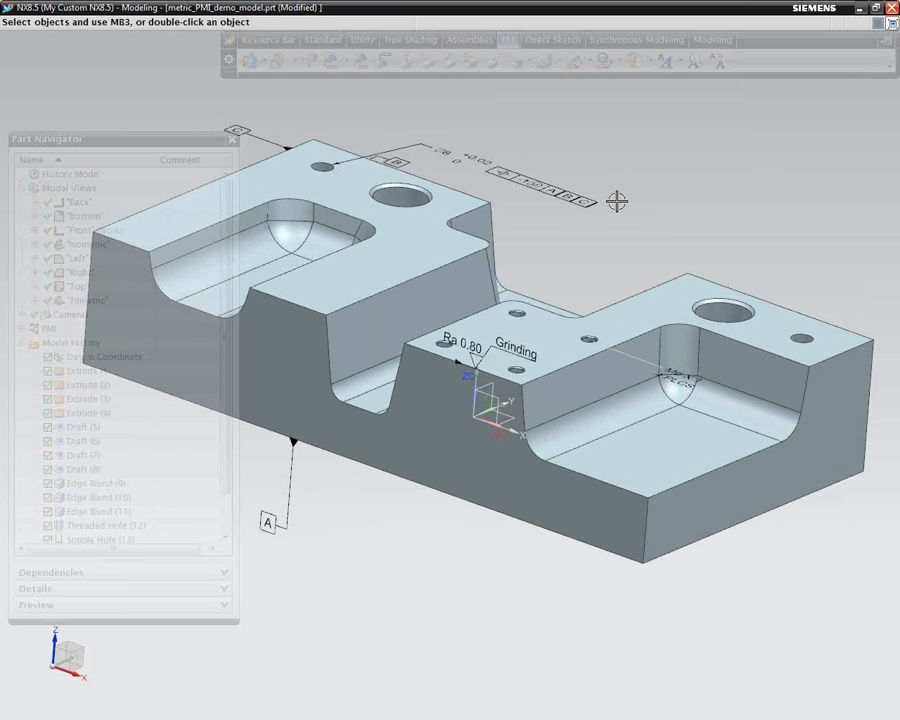
Step: Dimension the distance between the centres of the two outer simple holes, placing the dimension above the block in the Front view plane
{"action": "left_click", "coordinate": [253, 61]}
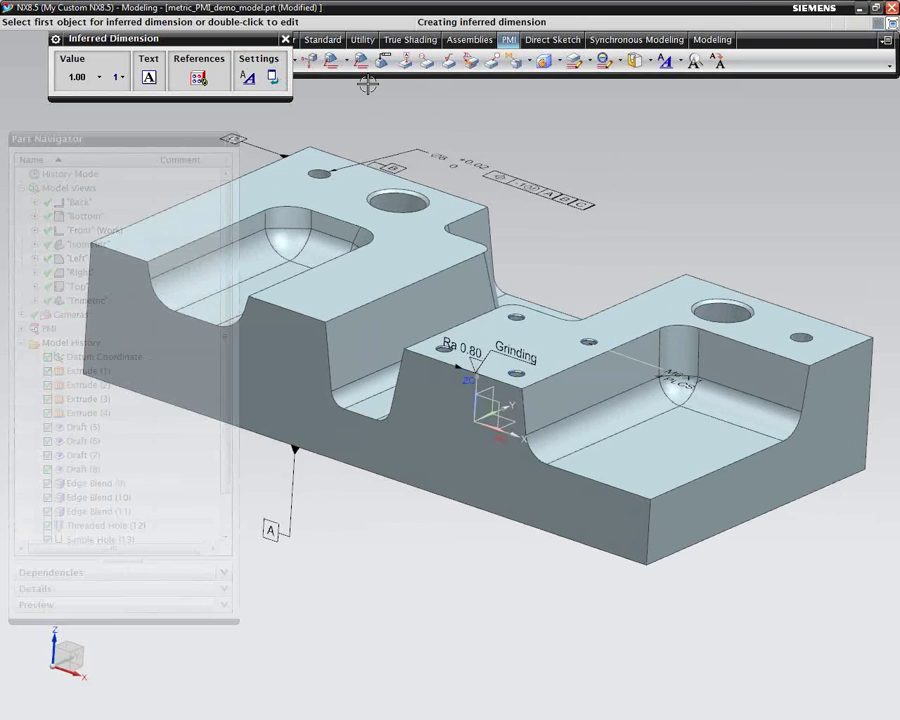
{"action": "scroll", "coordinate": [341, 245], "scroll_direction": "up", "scroll_amount": 2}
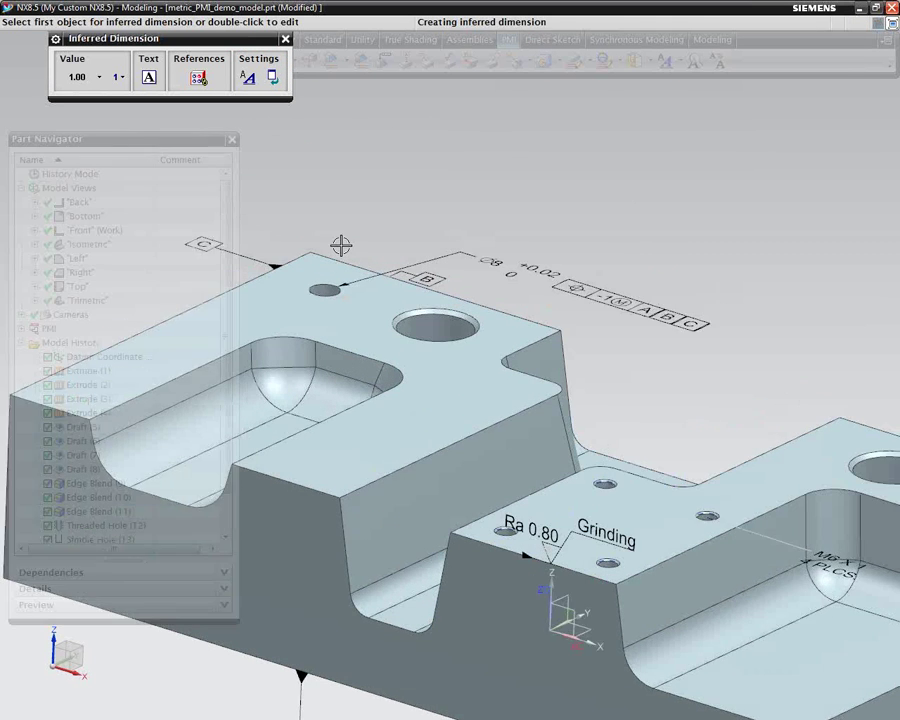
{"action": "left_click", "coordinate": [317, 294]}
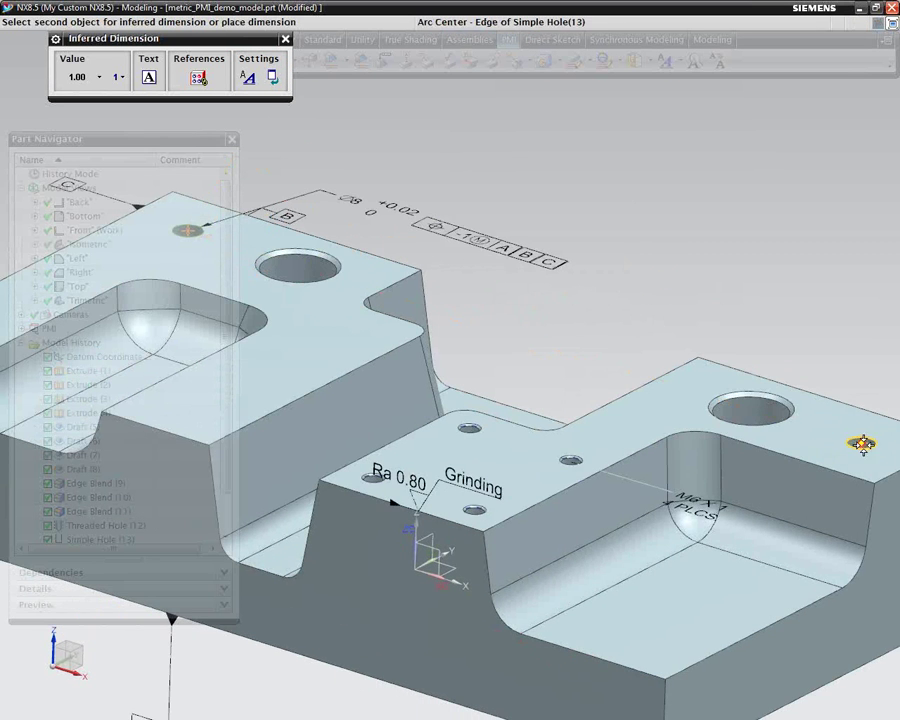
{"action": "left_click", "coordinate": [868, 440]}
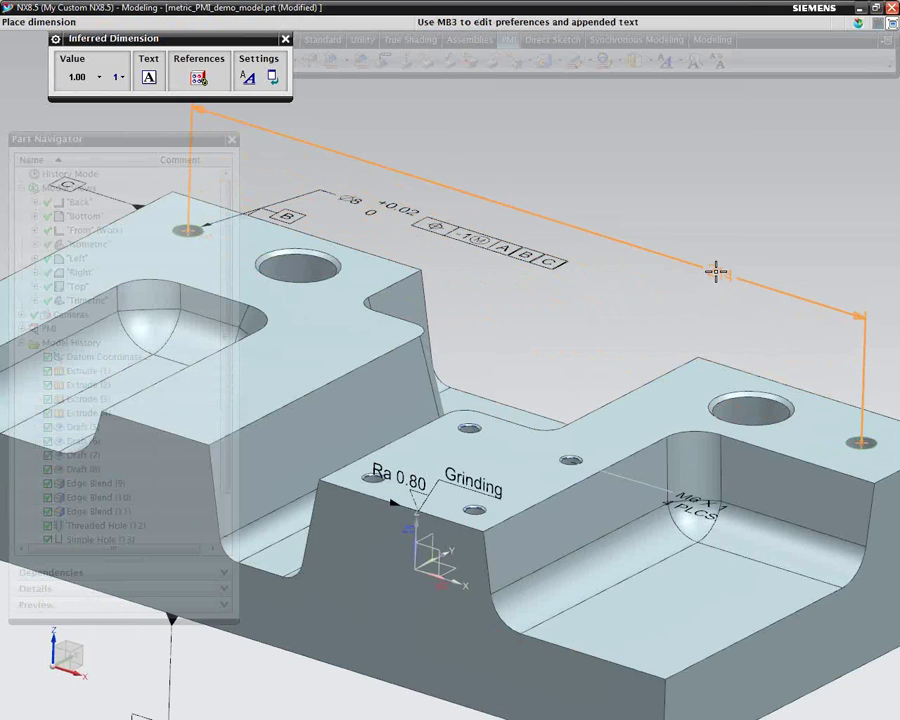
{"action": "scroll", "coordinate": [694, 266], "scroll_direction": "down", "scroll_amount": 3}
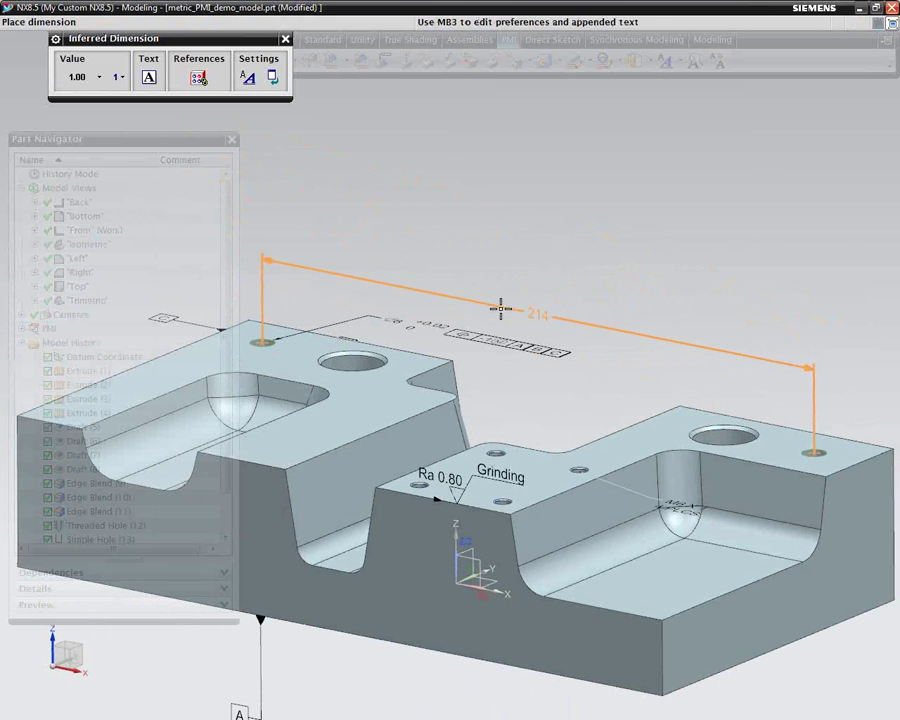
{"action": "left_click", "coordinate": [519, 314]}
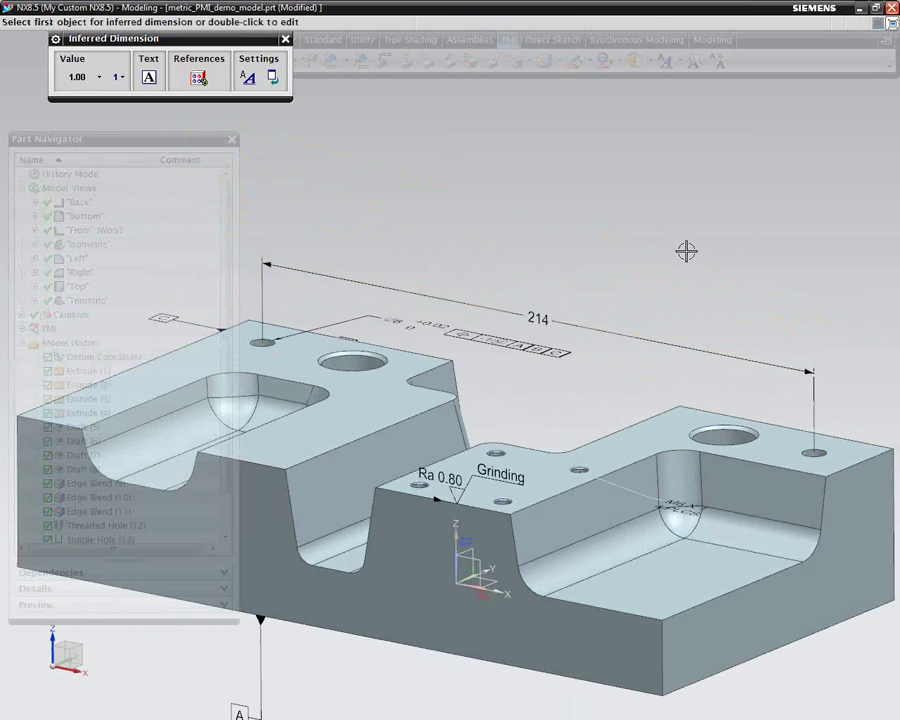
Step: Dimension the distance between the centres of the two counterbored holes, placing the text just below the outer holes' dimension
{"action": "scroll", "coordinate": [603, 305], "scroll_direction": "up", "scroll_amount": 5}
{"action": "left_click", "coordinate": [383, 387]}
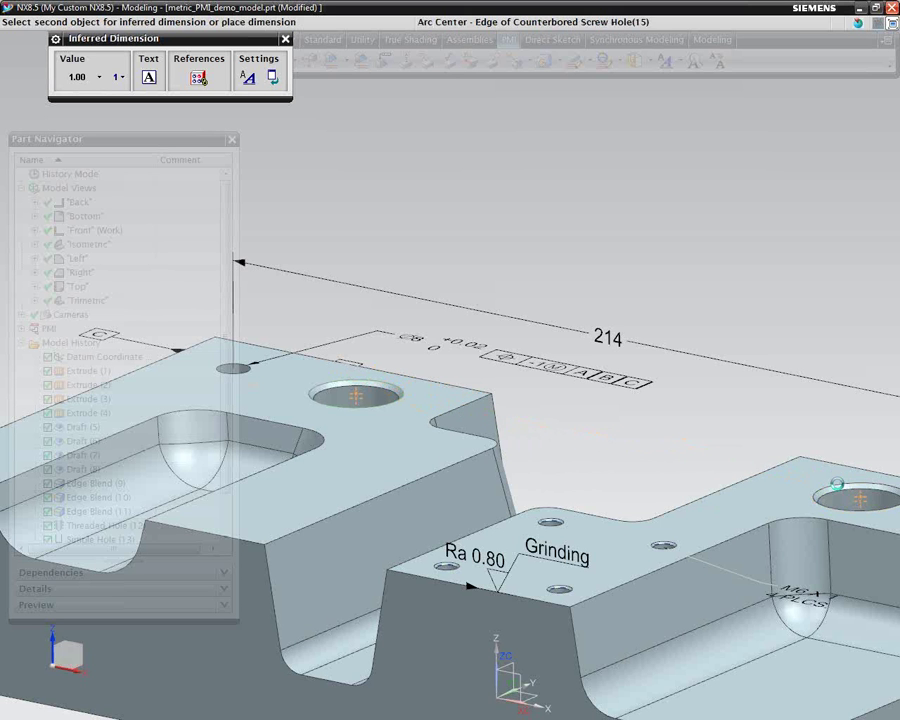
{"action": "left_click", "coordinate": [833, 481]}
{"action": "left_click", "coordinate": [622, 355]}
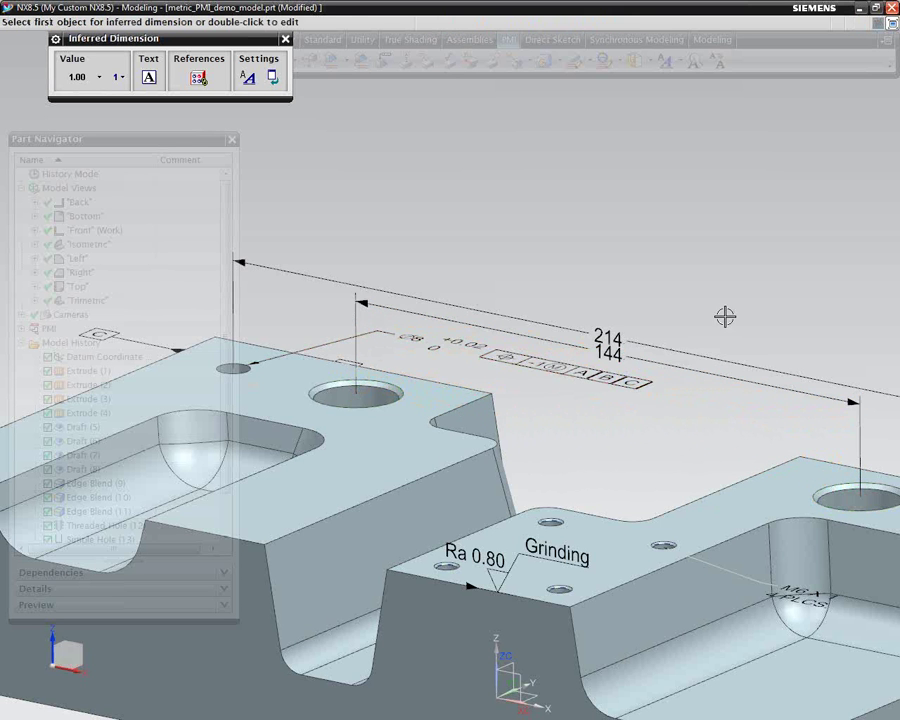
Step: End the dimensioning and delete both hole-spacing dimensions placed in the Front view plane
{"action": "key", "text": "Home"}
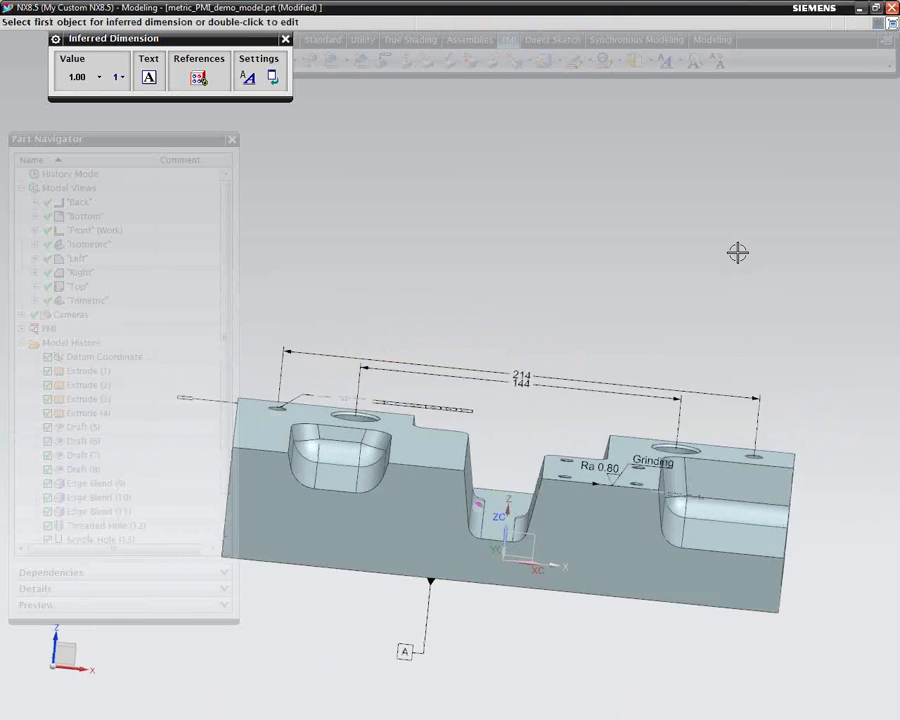
{"action": "key", "text": "ctrl+alt+f"}
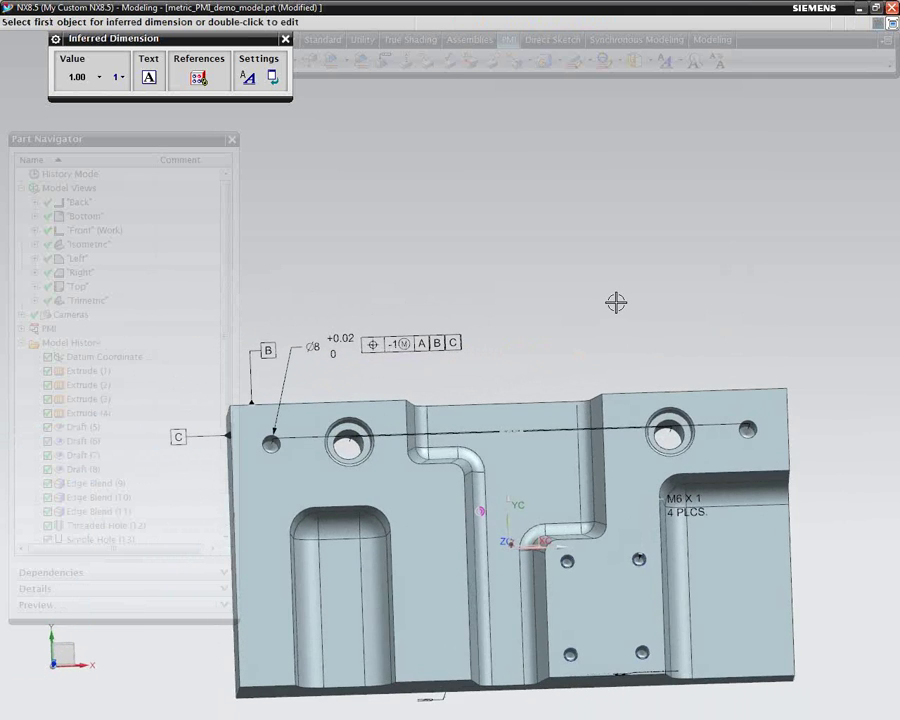
{"action": "key", "text": "Home"}
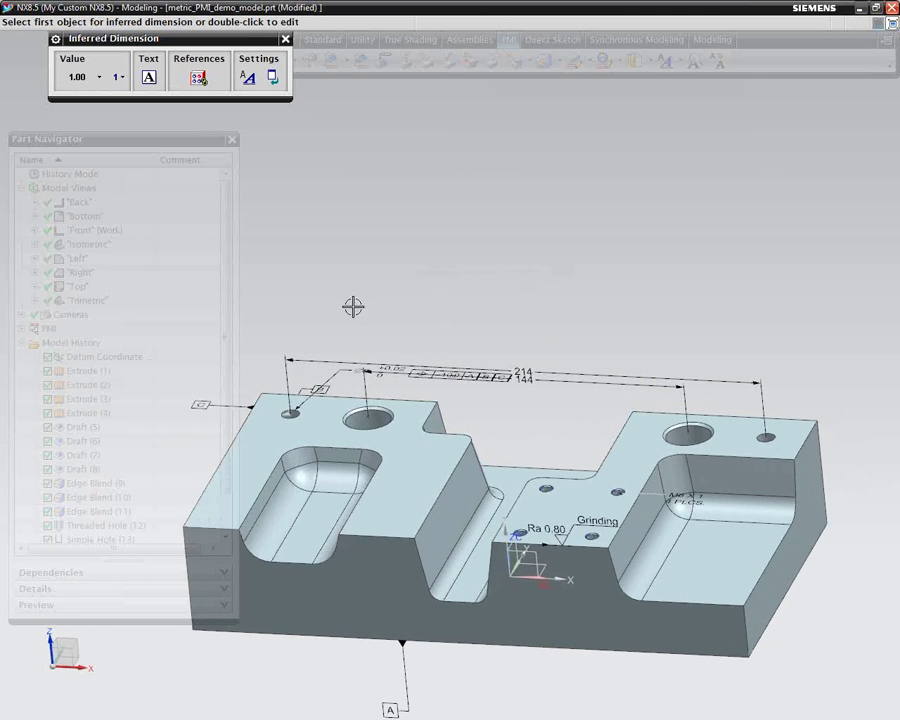
{"action": "key", "text": "ctrl+alt+f"}
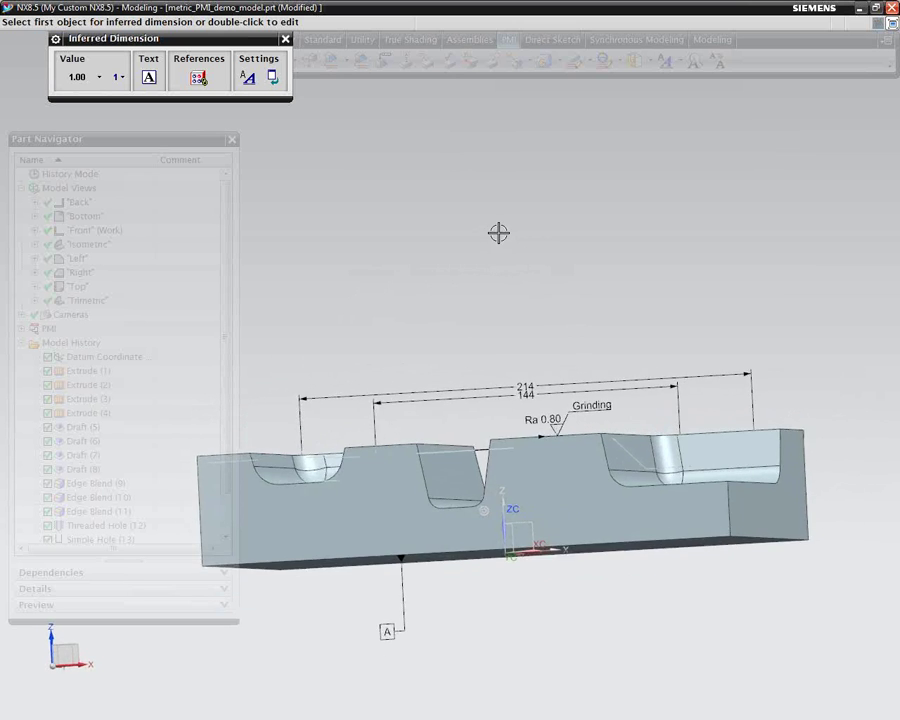
{"action": "key", "text": "Home"}
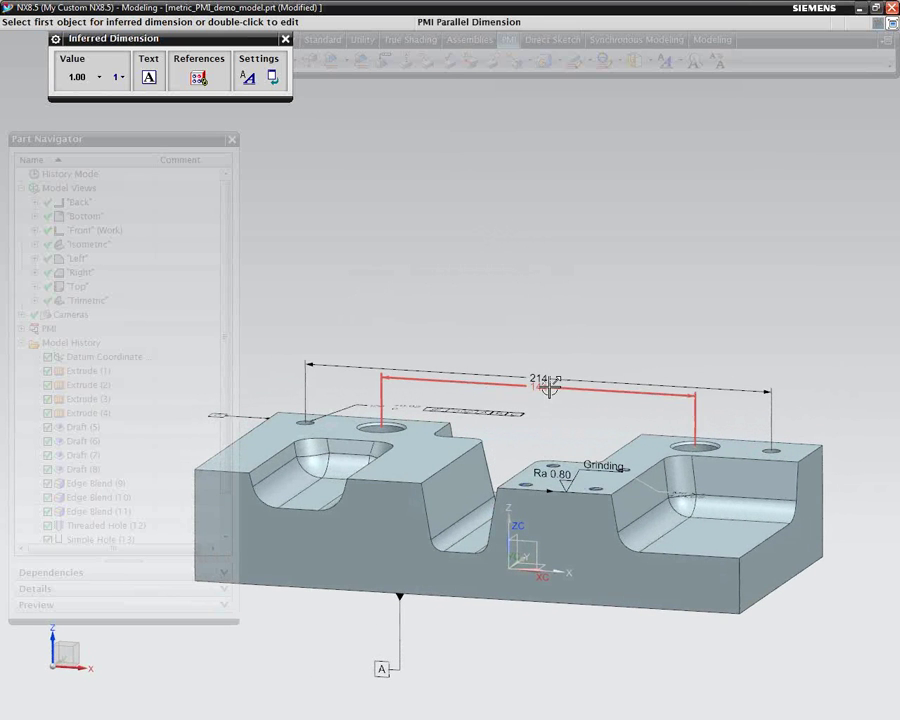
{"action": "right_click", "coordinate": [435, 219]}
{"action": "left_click", "coordinate": [468, 241]}
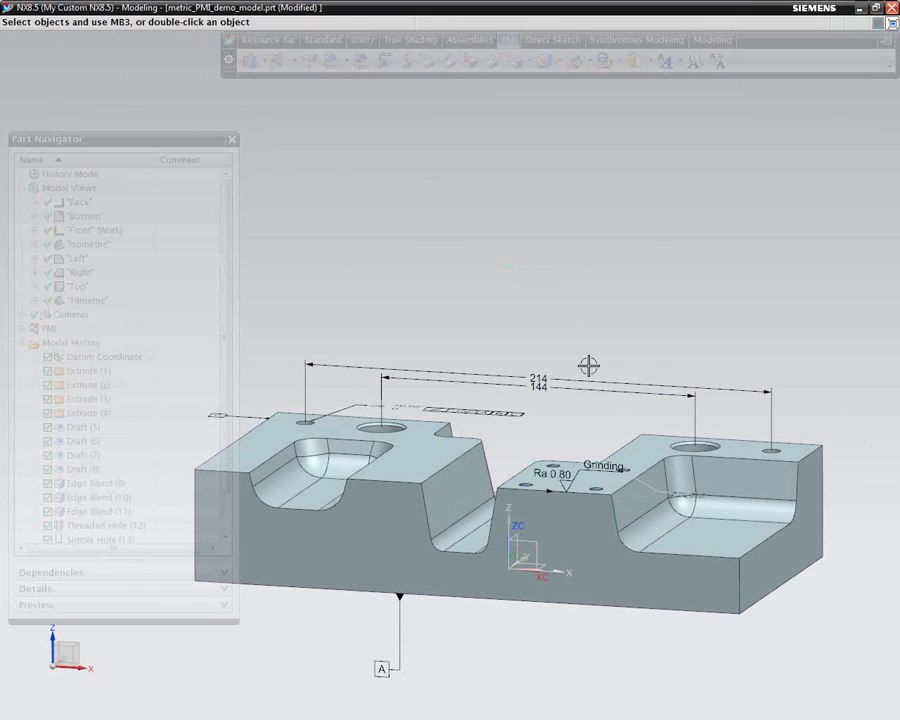
{"action": "left_click", "coordinate": [590, 392]}
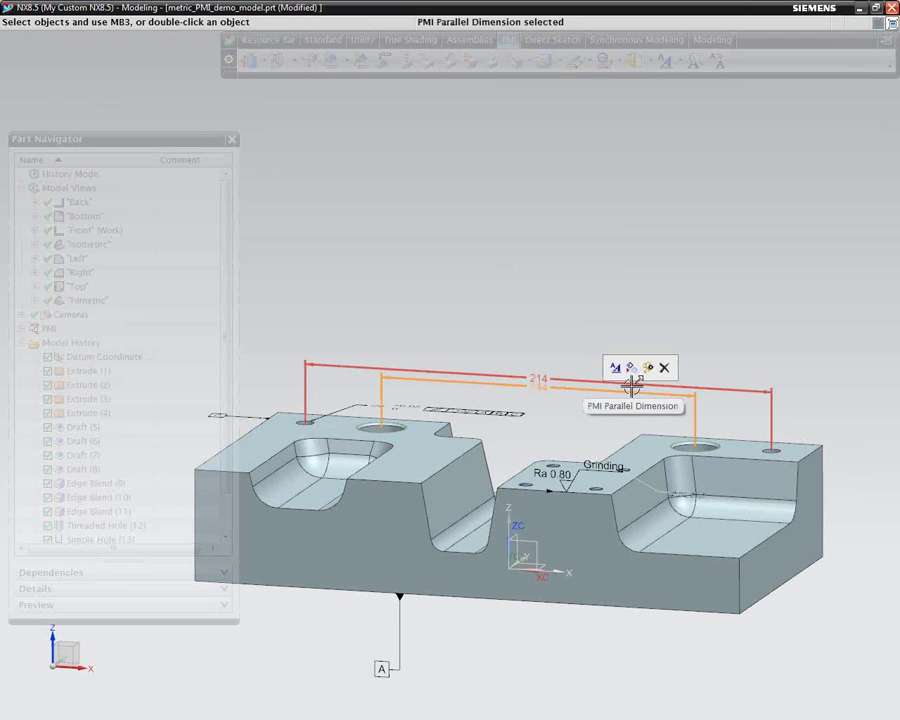
{"action": "left_click", "coordinate": [663, 367]}
{"action": "left_click", "coordinate": [641, 378]}
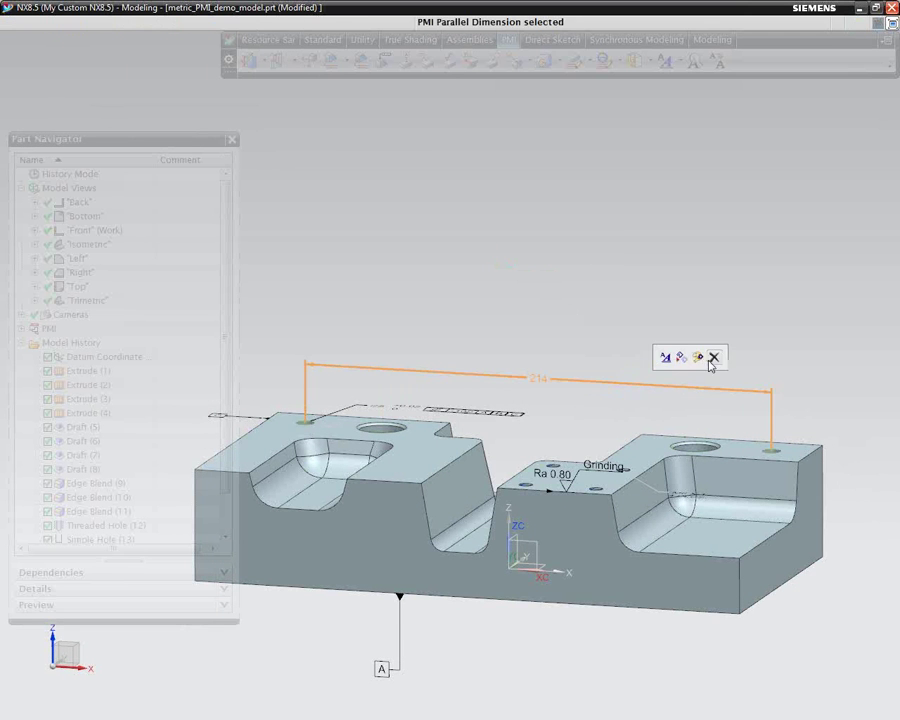
{"action": "left_click", "coordinate": [714, 357]}
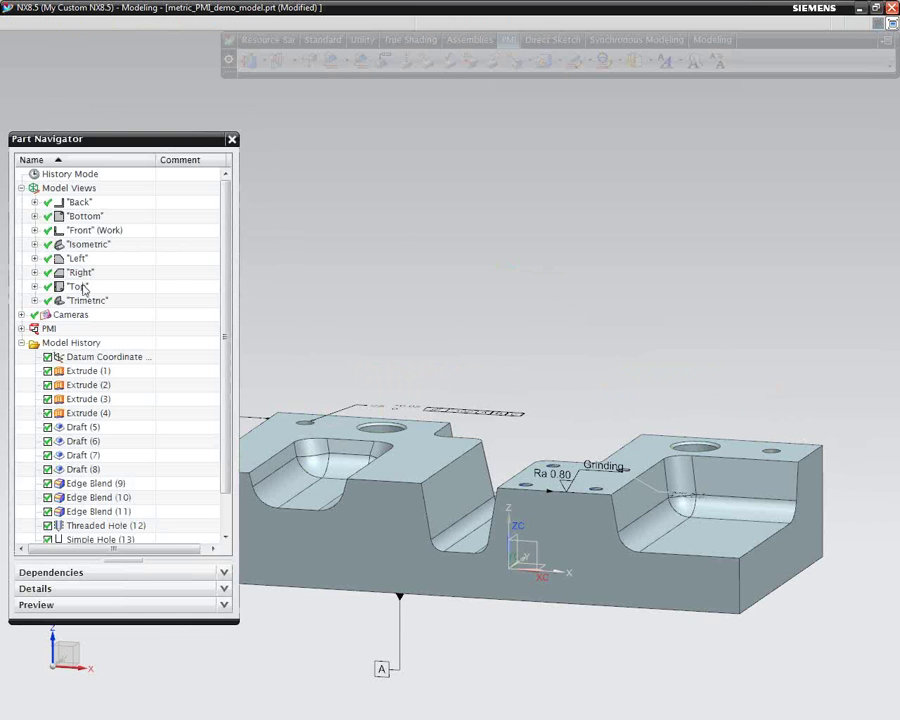
Step: Make the Top model view the work view and dimension the distance between the two outer simple holes, placing it above the feature control frame
{"action": "right_click", "coordinate": [83, 288]}
{"action": "left_click", "coordinate": [130, 288]}
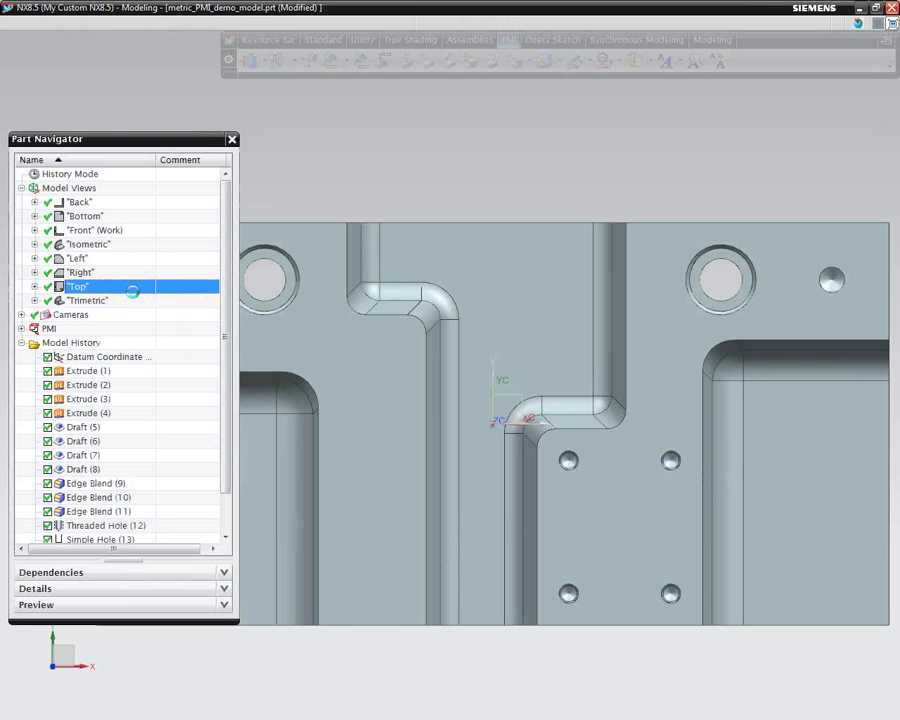
{"action": "left_click", "coordinate": [252, 63]}
{"action": "scroll", "coordinate": [333, 287], "scroll_direction": "up", "scroll_amount": 3}
{"action": "left_click", "coordinate": [428, 318]}
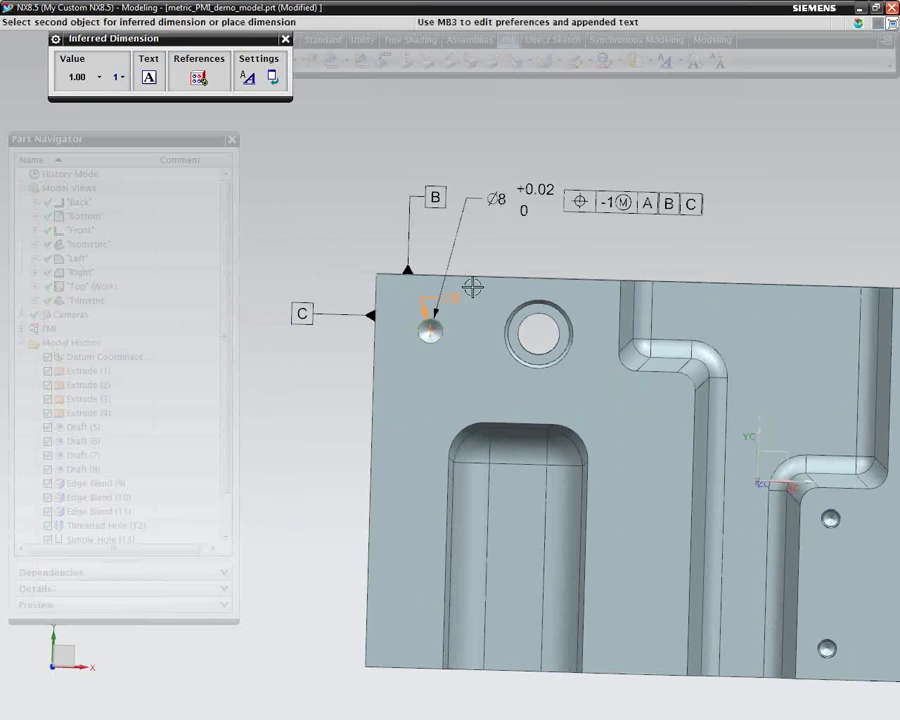
{"action": "middle_click_drag", "start_coordinate": [473, 287], "coordinate": [743, 372], "text": "shift"}
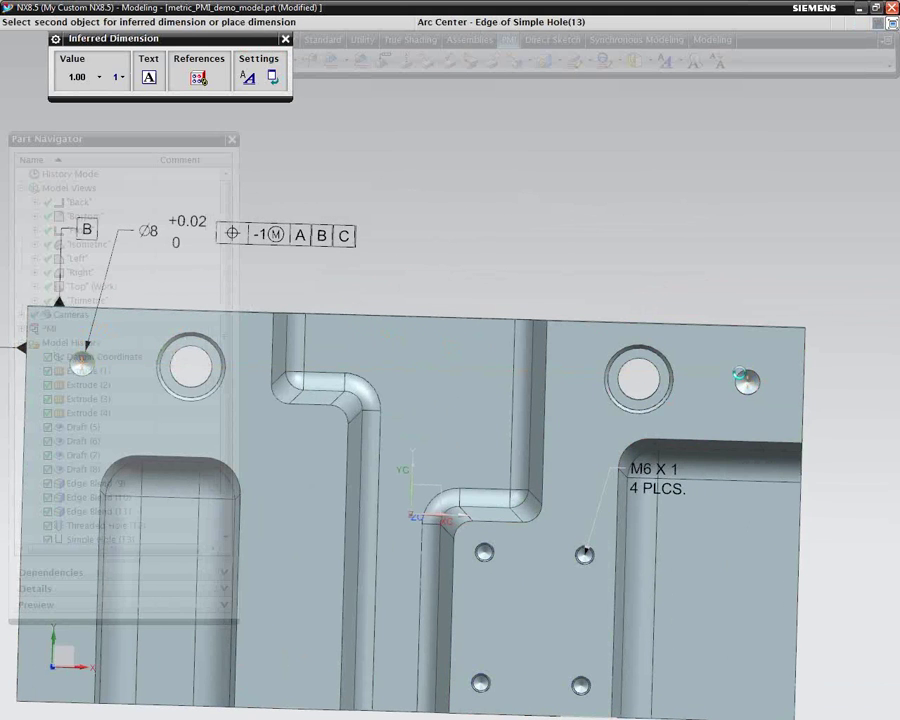
{"action": "left_click", "coordinate": [747, 382]}
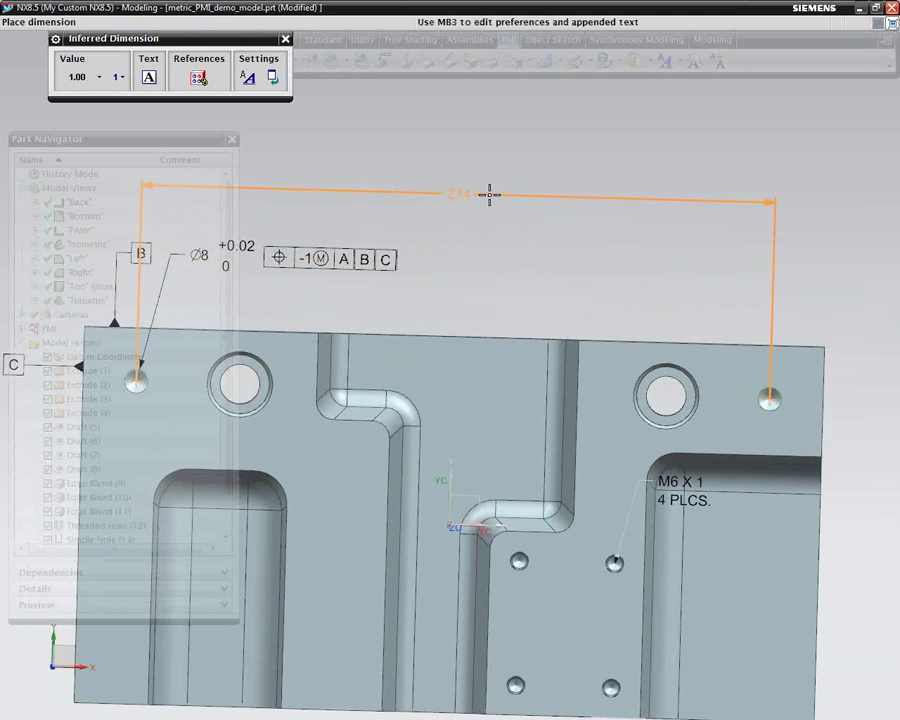
{"action": "left_click", "coordinate": [484, 194]}
Step: Dimension the distance between the two counterbored holes in the Top model view, placing it just below the outer holes' dimension
{"action": "middle_click_drag", "start_coordinate": [243, 343], "coordinate": [363, 368], "text": "shift"}
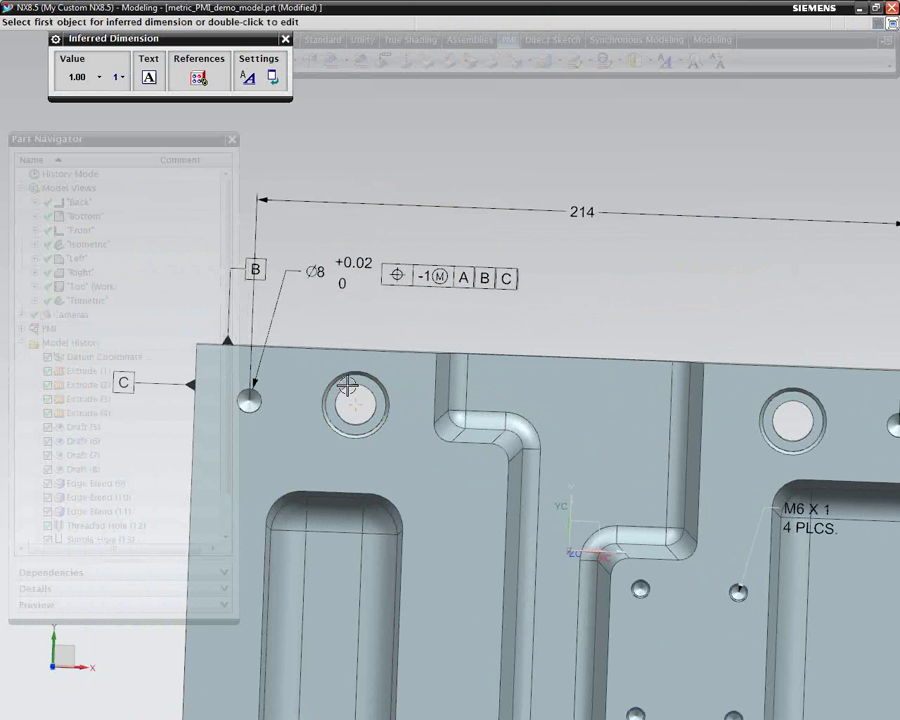
{"action": "left_click", "coordinate": [345, 375]}
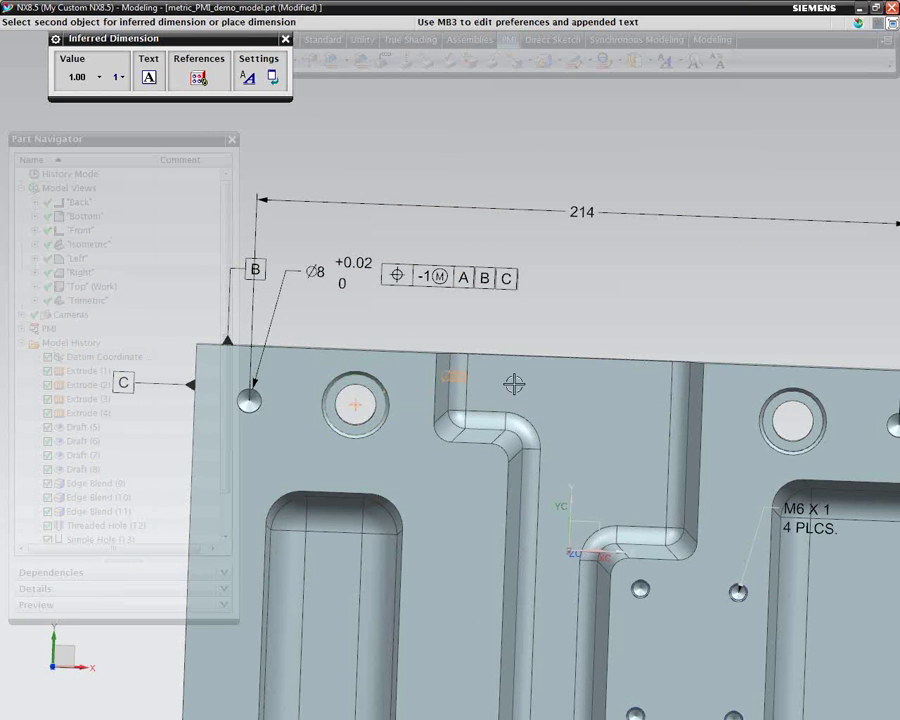
{"action": "middle_click_drag", "start_coordinate": [660, 404], "coordinate": [597, 420], "text": "shift"}
{"action": "left_click", "coordinate": [597, 420]}
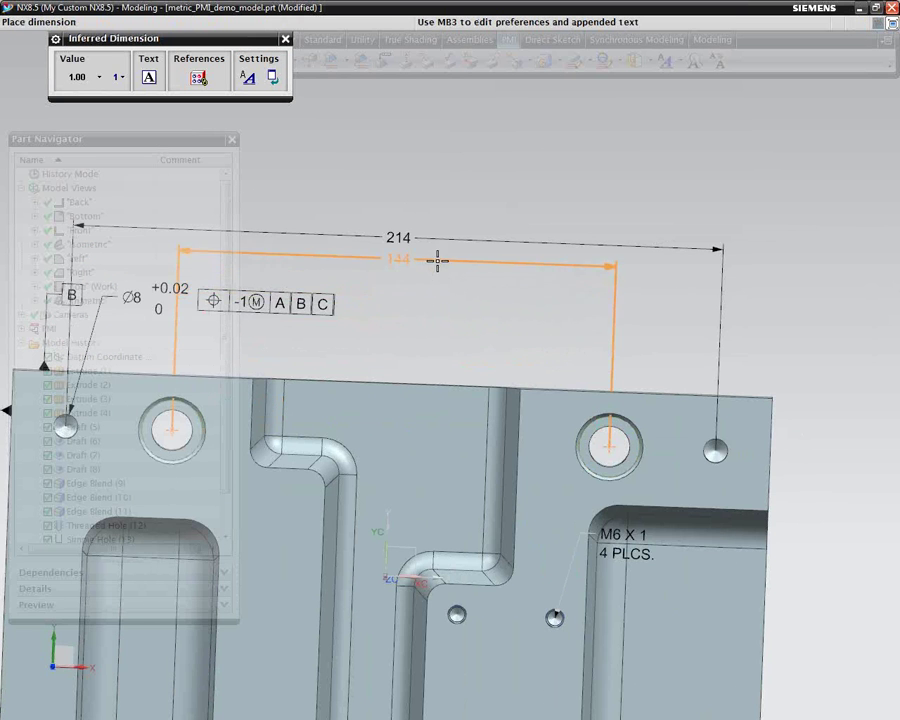
{"action": "left_click", "coordinate": [435, 264]}
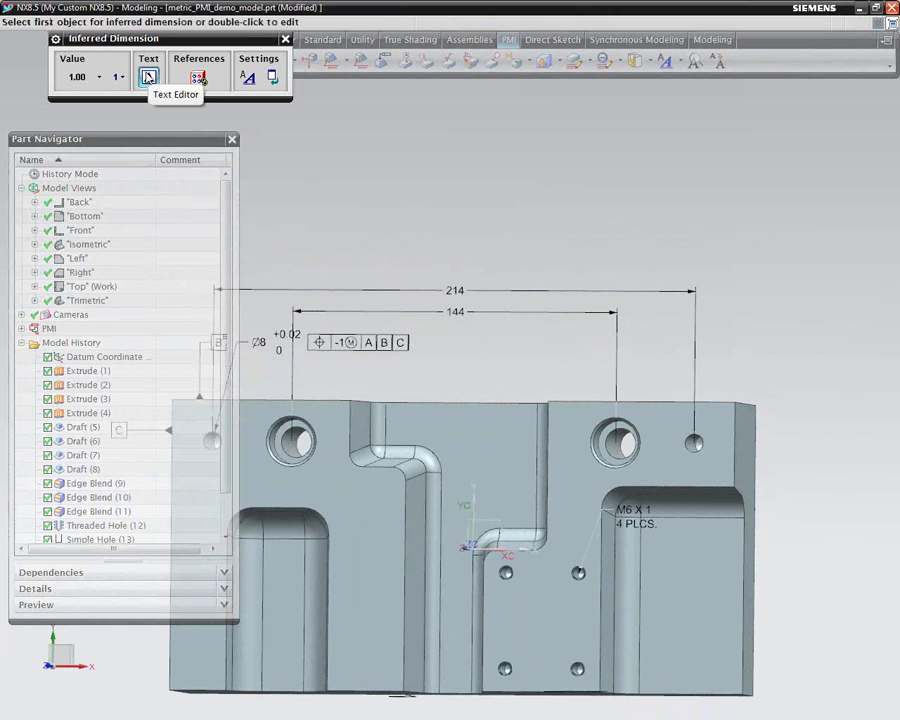
Step: Look at the appended text set for inferred dimensions, cancel the text editor without changes and end the dimensioning
{"action": "left_click", "coordinate": [148, 78]}
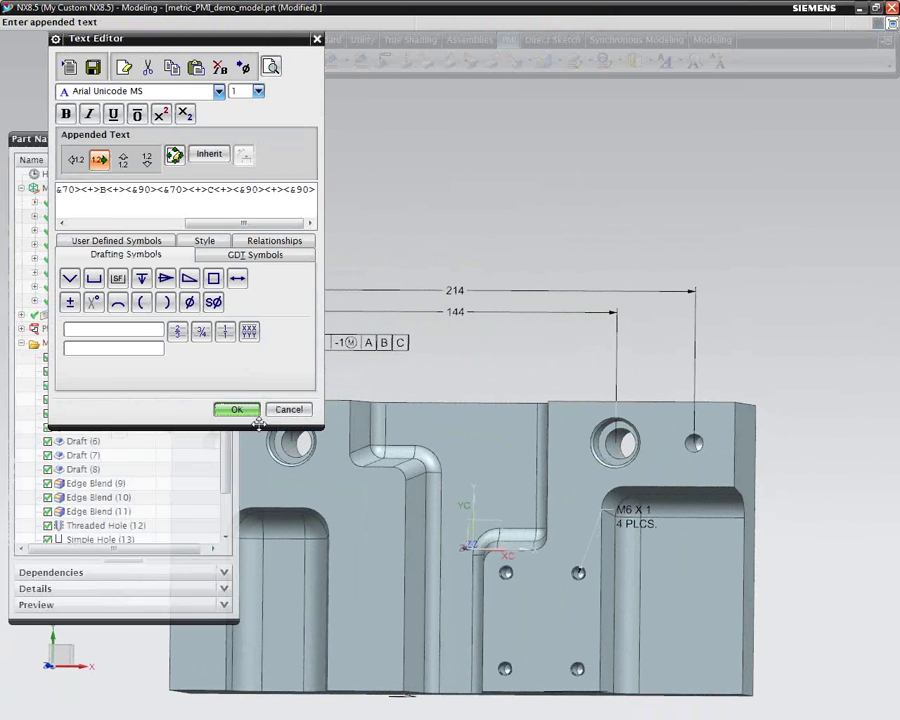
{"action": "left_click", "coordinate": [290, 410]}
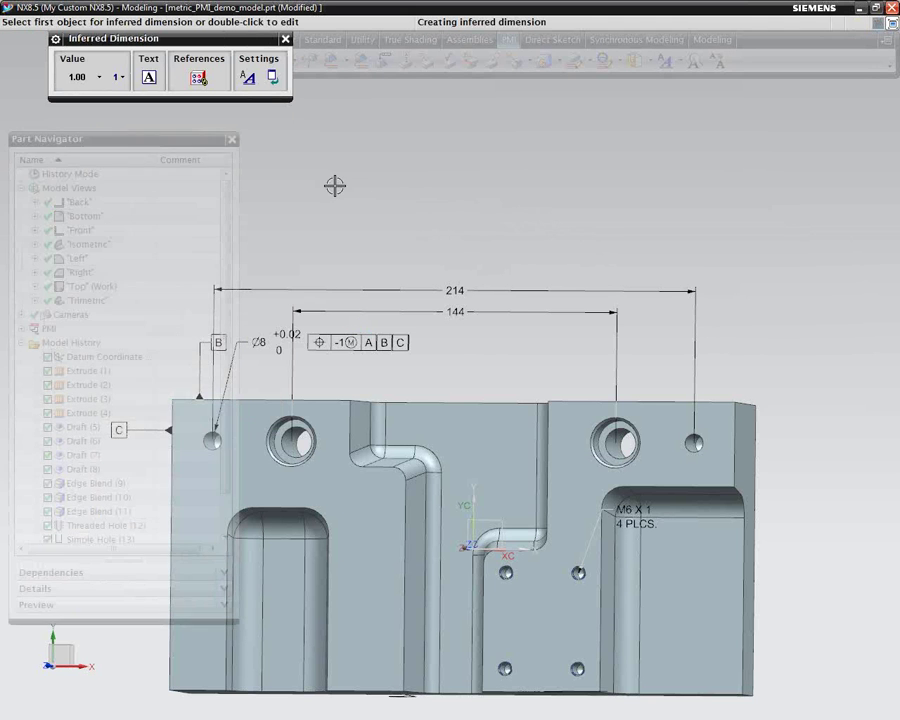
{"action": "right_click", "coordinate": [311, 115]}
{"action": "left_click", "coordinate": [323, 131]}
Step: Orient the part to the trimetric view and move the Part Navigator off the geometry to clear the annotations
{"action": "key", "text": "Home"}
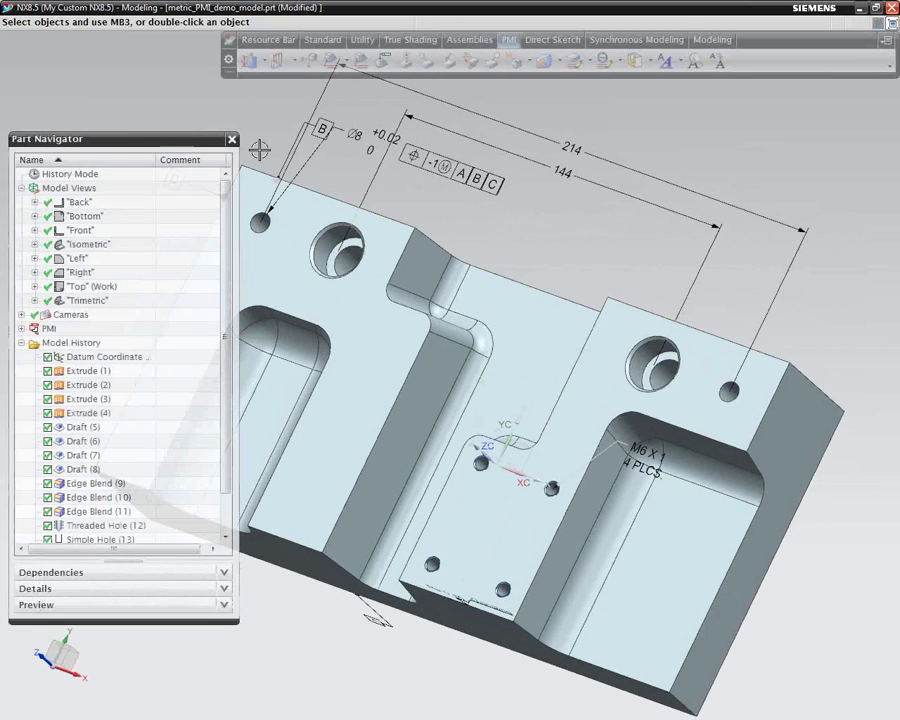
{"action": "left_click_drag", "start_coordinate": [220, 140], "coordinate": [179, 82]}
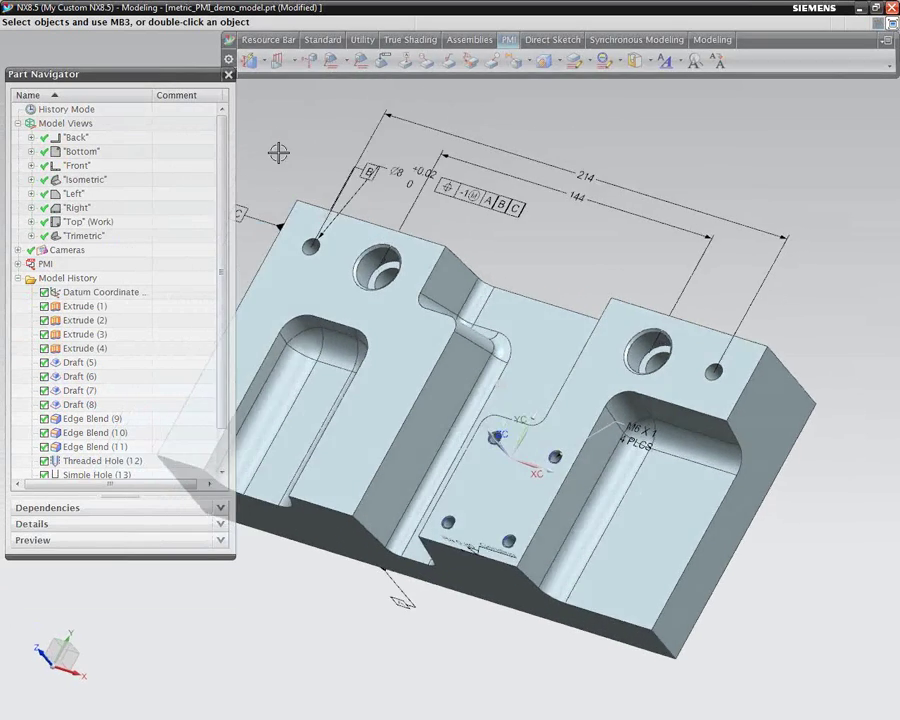